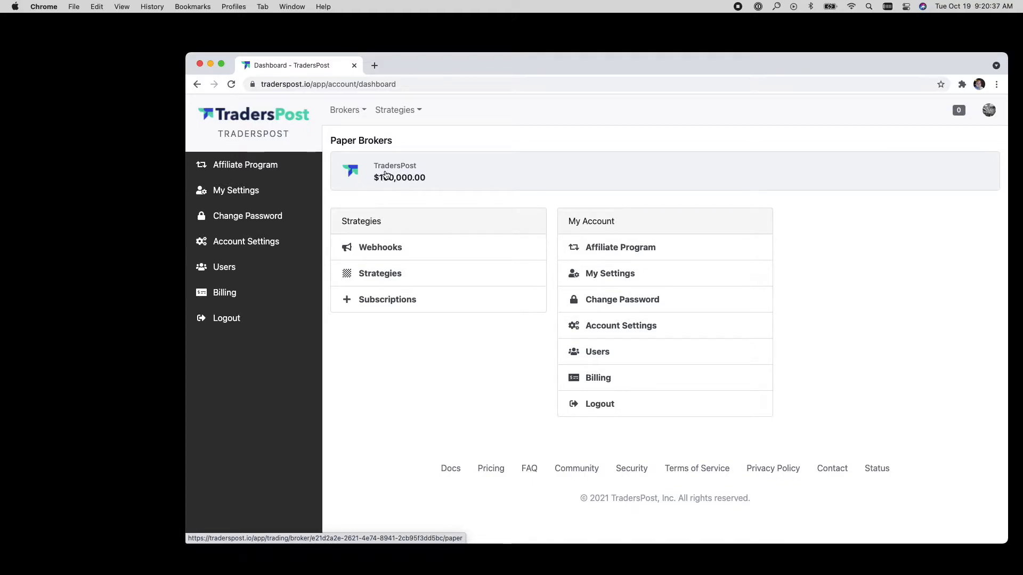
Step: Start a new webhook and name it "Test Webhook"
left_click(384, 110)
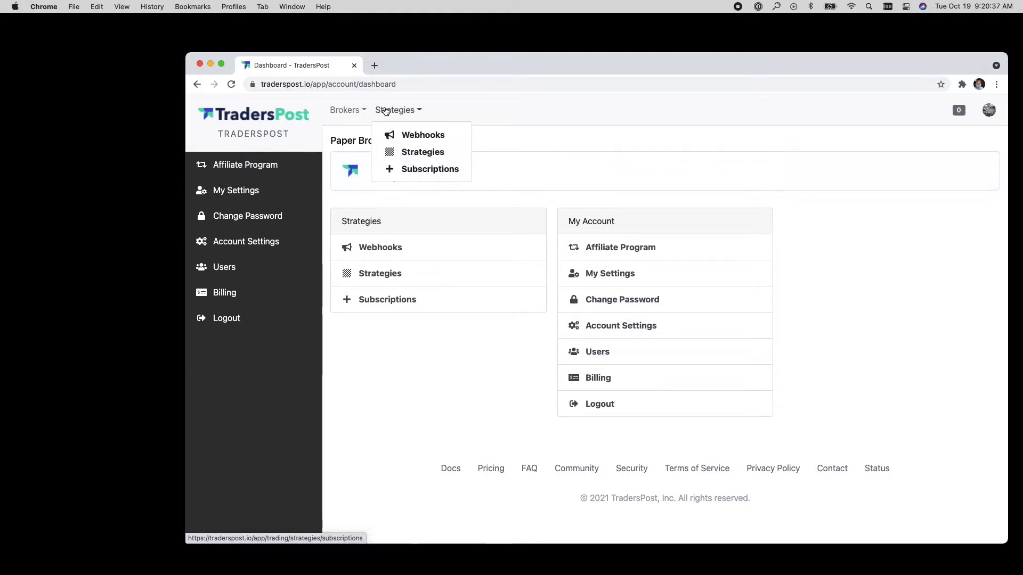
left_click(402, 136)
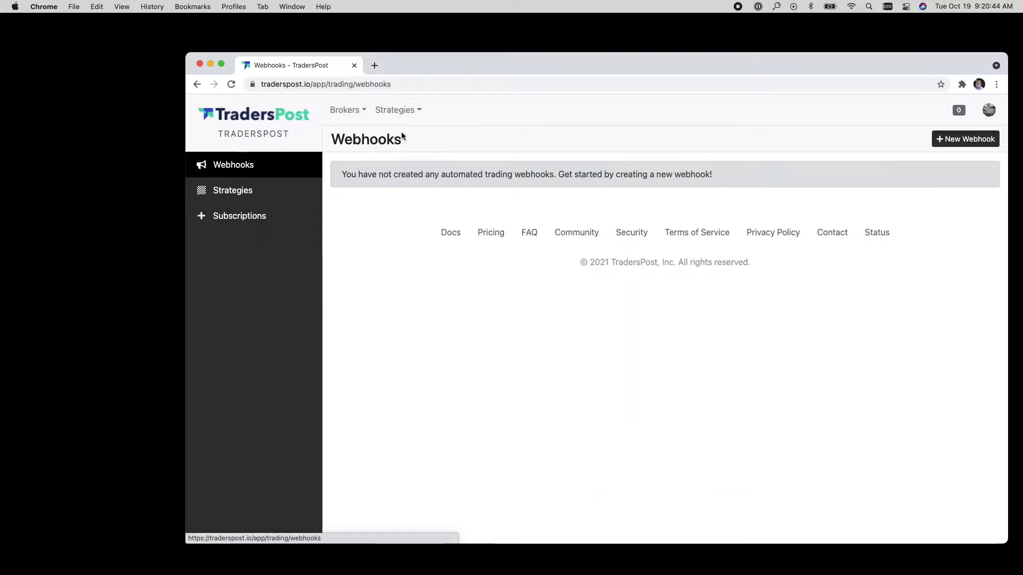
left_click(956, 140)
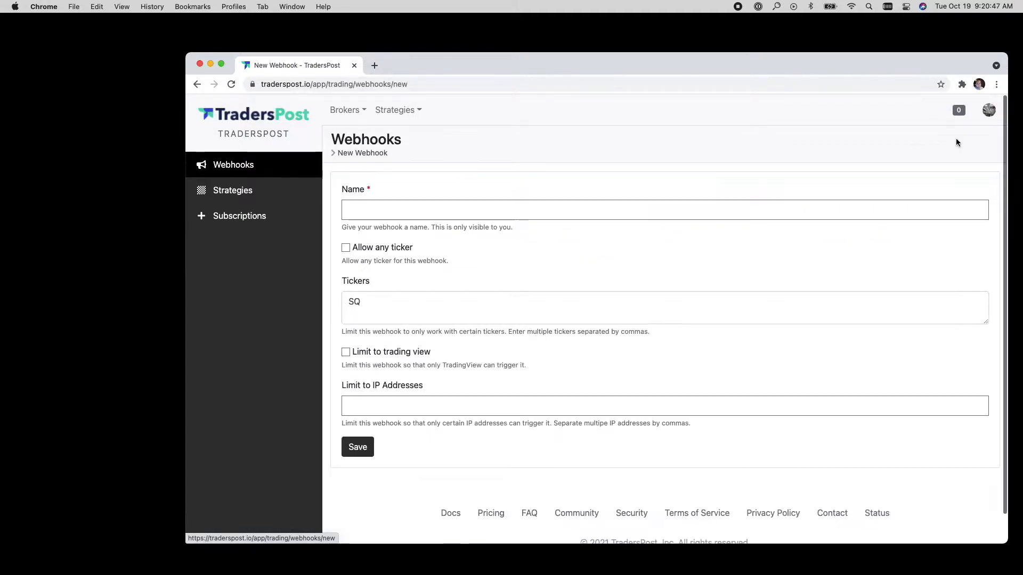
left_click(378, 206)
type("Test Webhook")
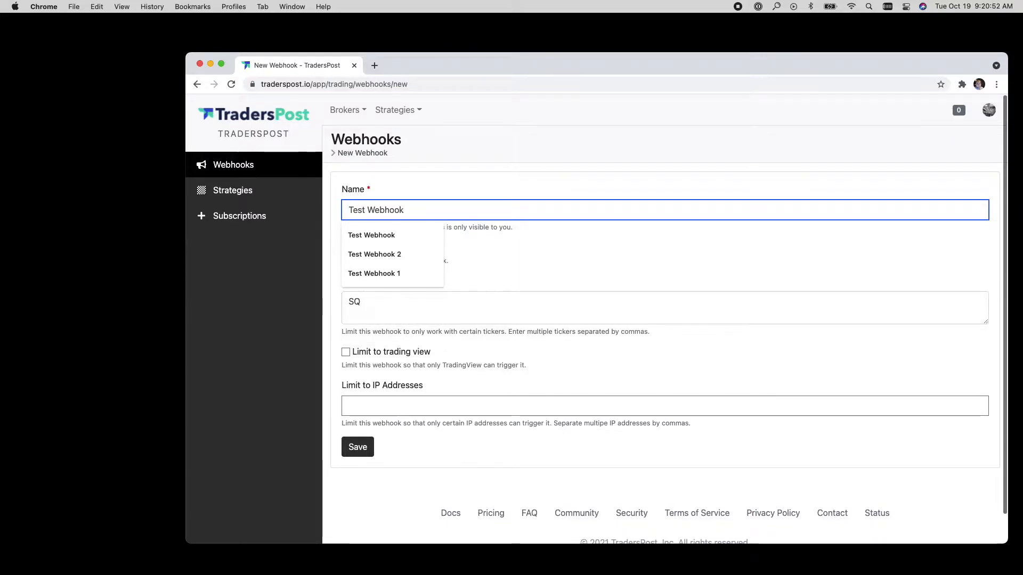
Step: Allow any ticker for the webhook, clear SQ from its ticker list, and save it
left_click(353, 249)
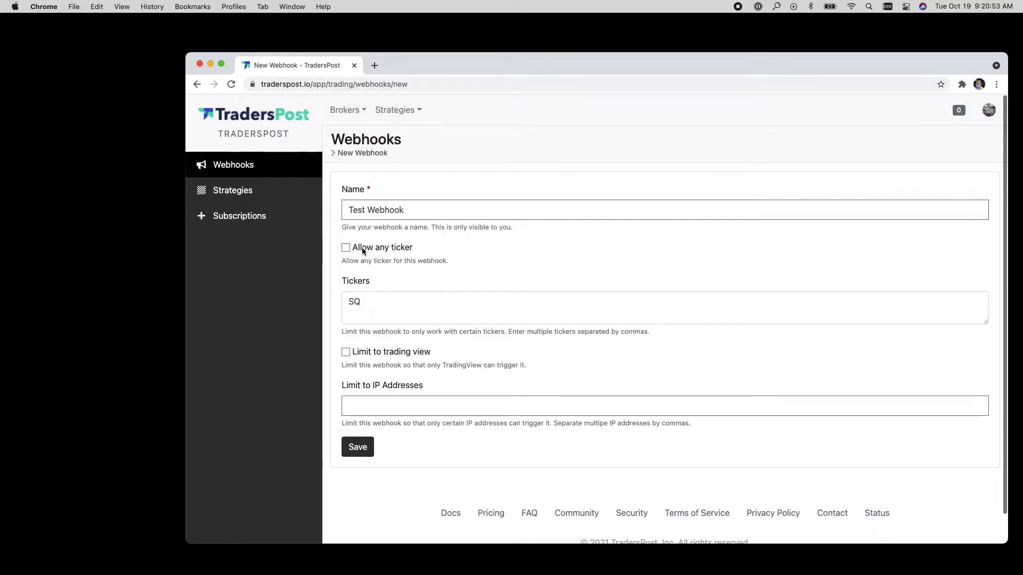
double_click(364, 301)
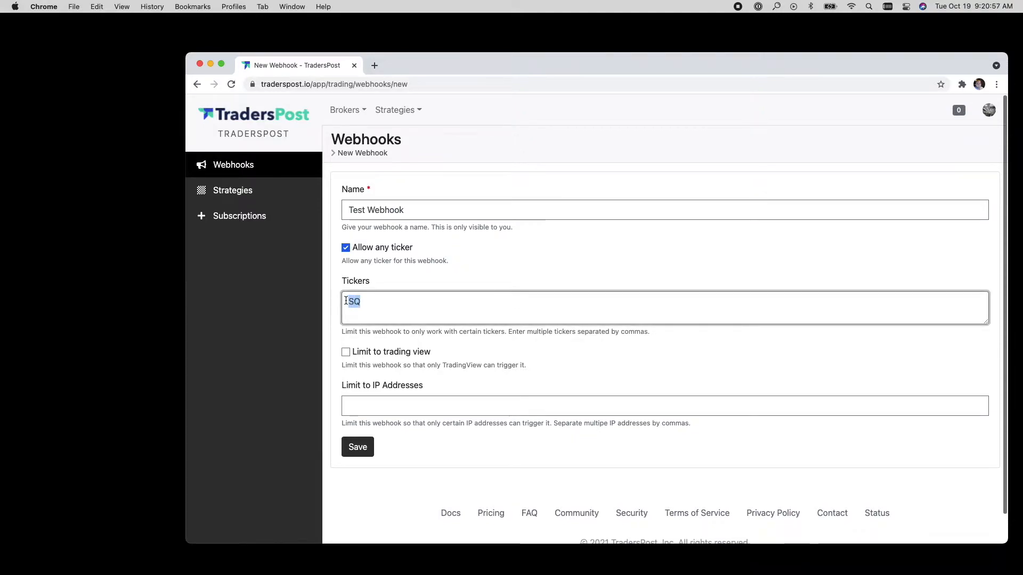
key("BackSpace")
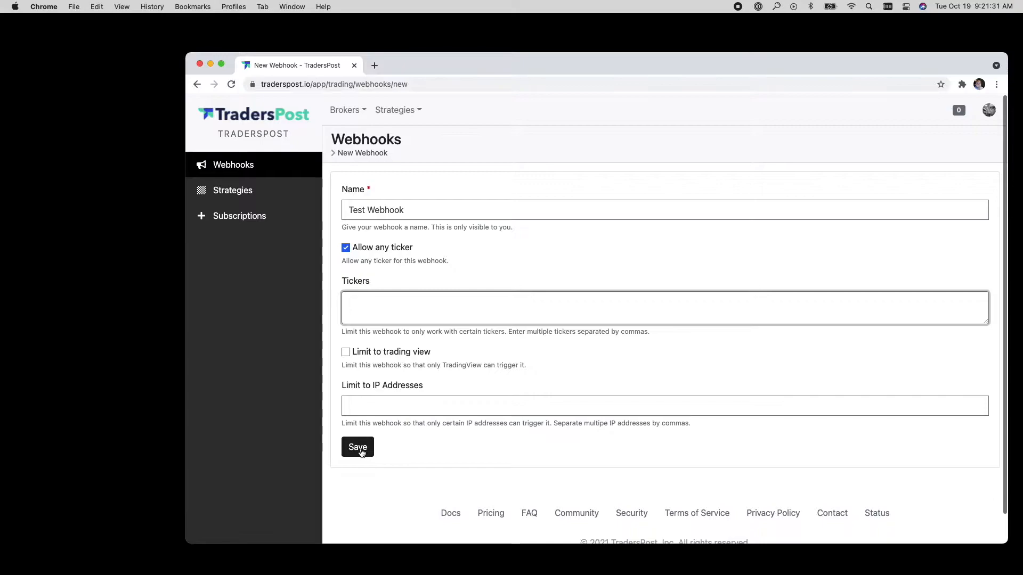
left_click(360, 451)
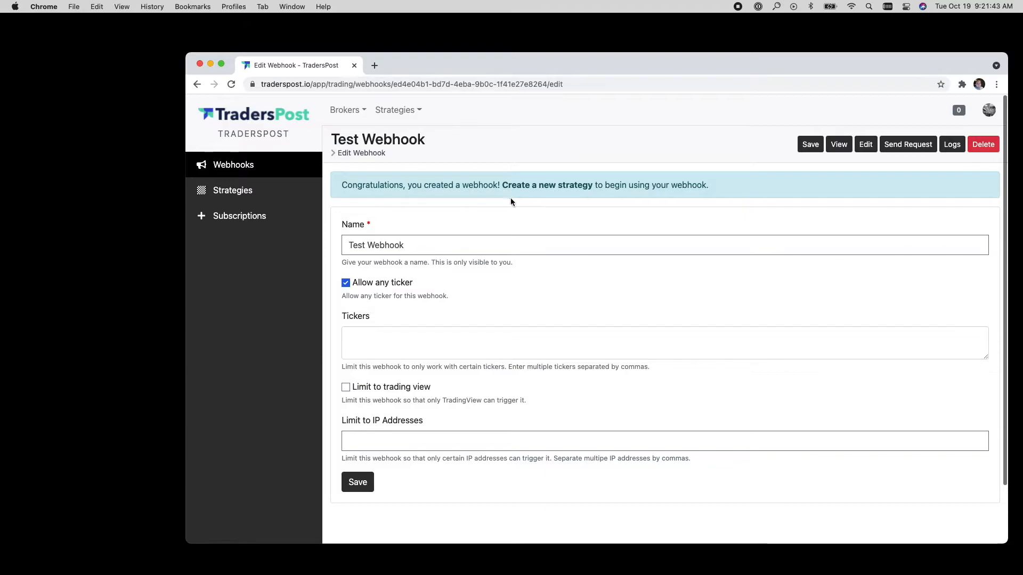
Step: Start a new strategy from the created webhook and name it "Test Strategy"
left_click(522, 186)
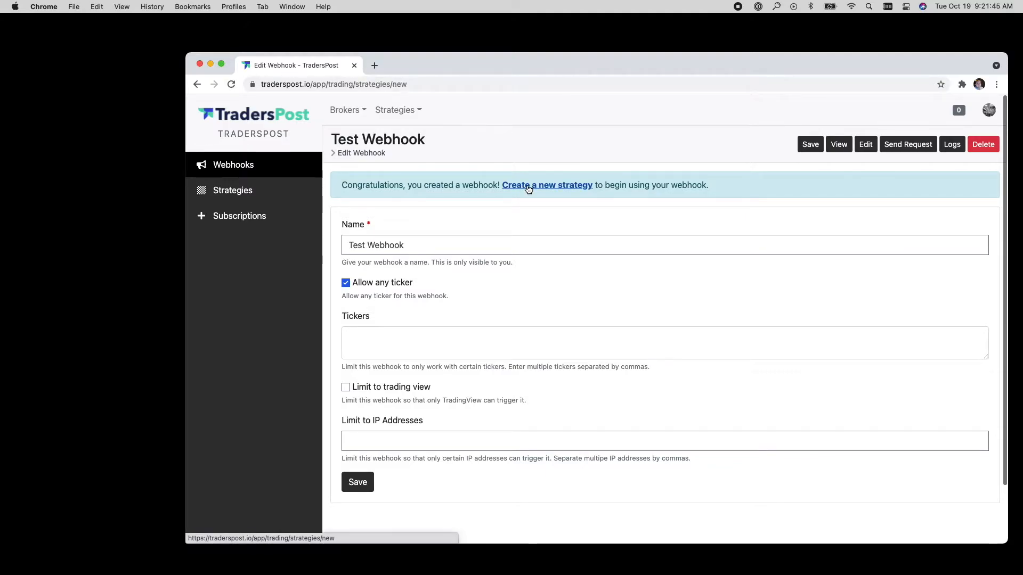
left_click(405, 232)
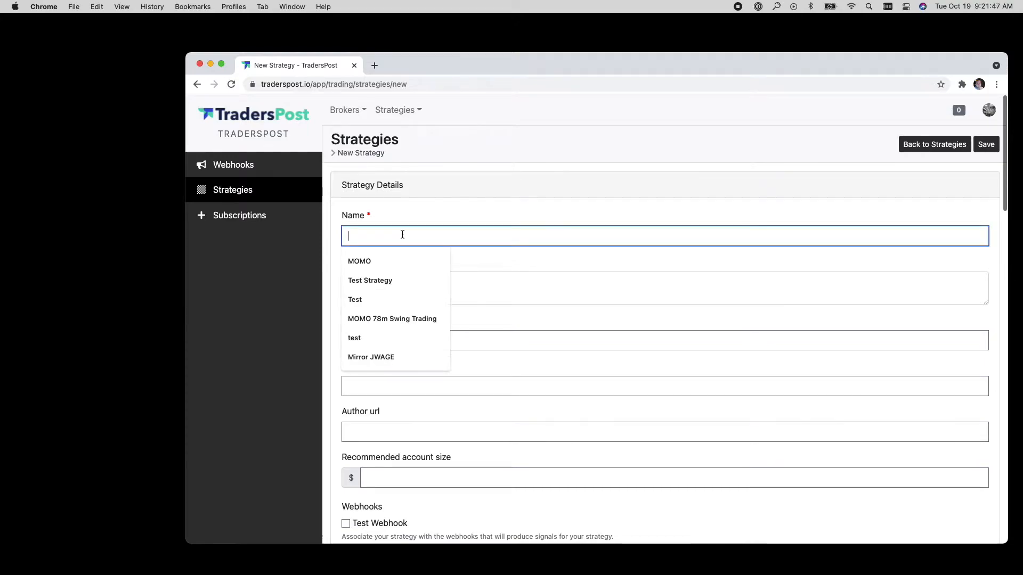
type("Test Strategy")
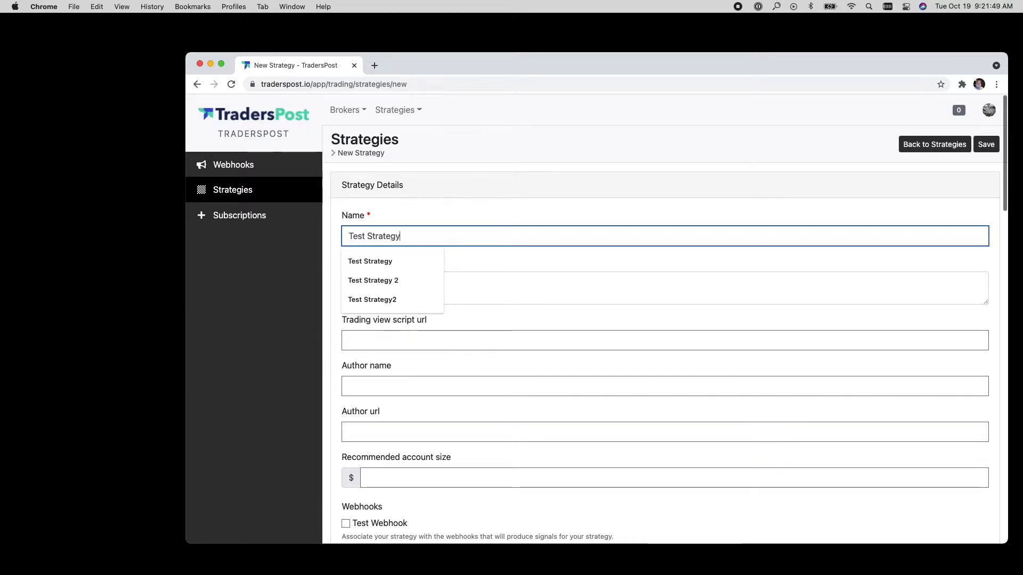
left_click(388, 248)
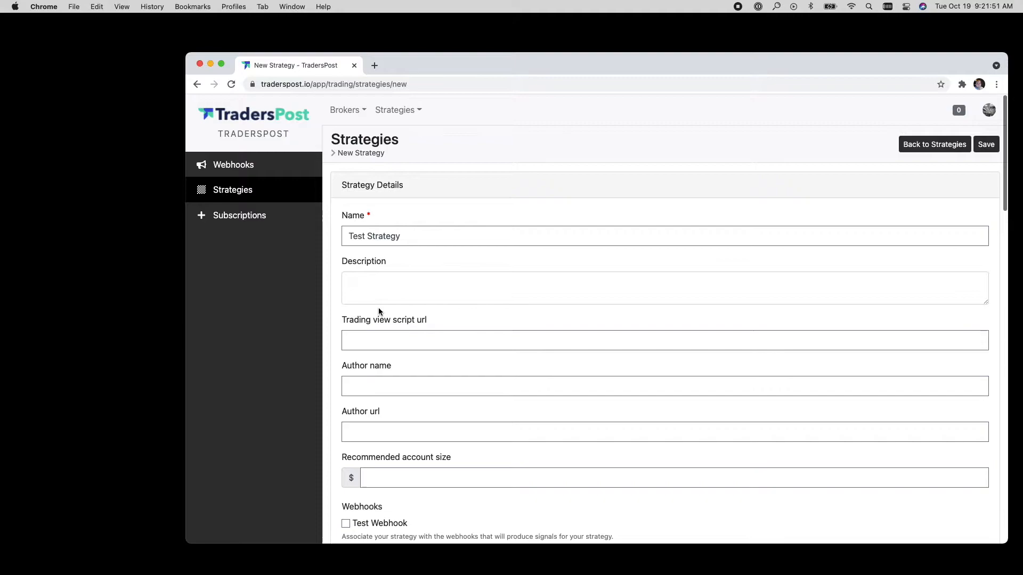
Step: Associate Test Webhook with the strategy and save the strategy
scroll(378, 308, "down", 2)
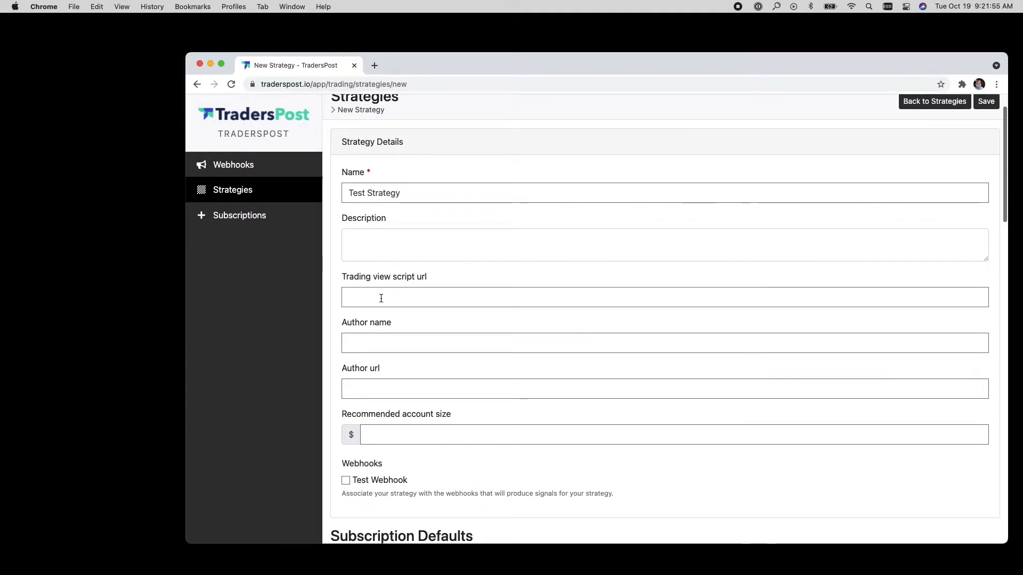
scroll(381, 299, "down", 1)
scroll(381, 299, "down", 3)
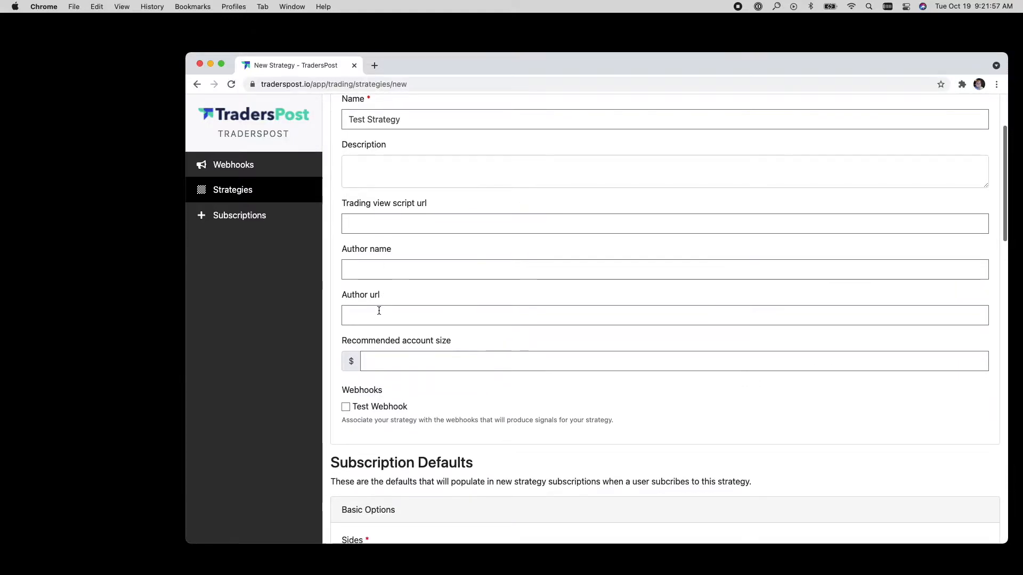
scroll(381, 322, "down", 3)
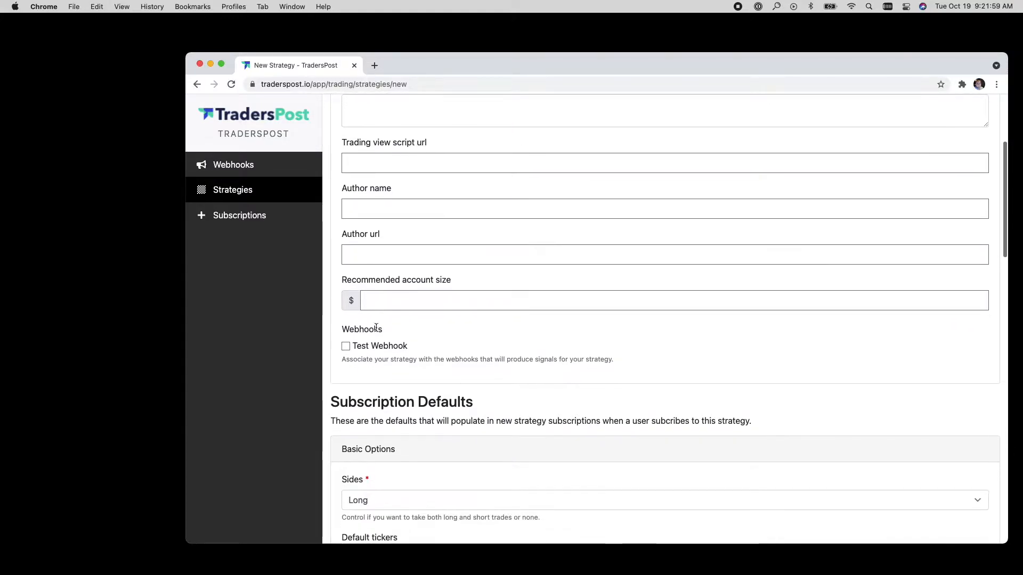
left_click(346, 347)
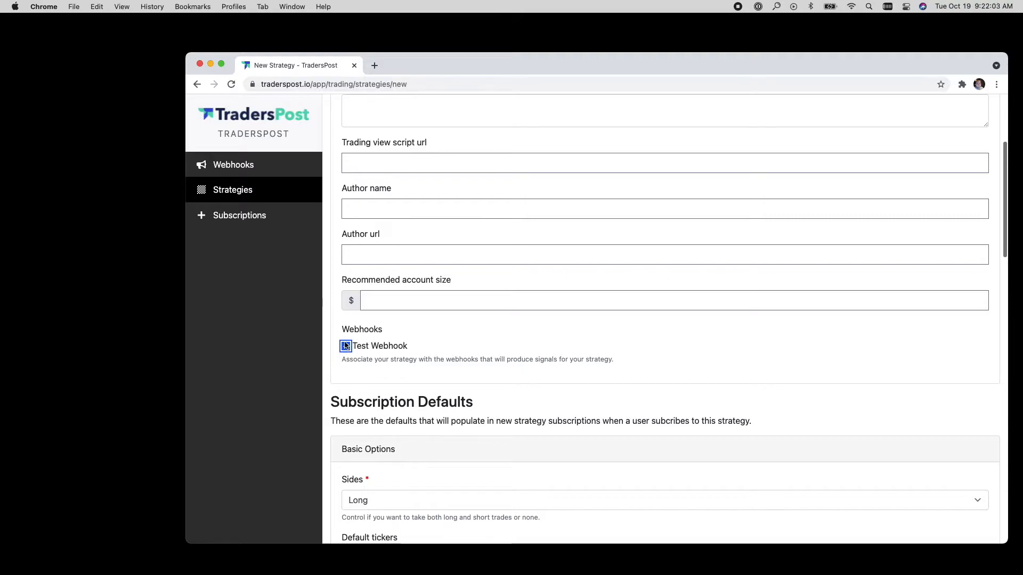
scroll(348, 347, "up", 5)
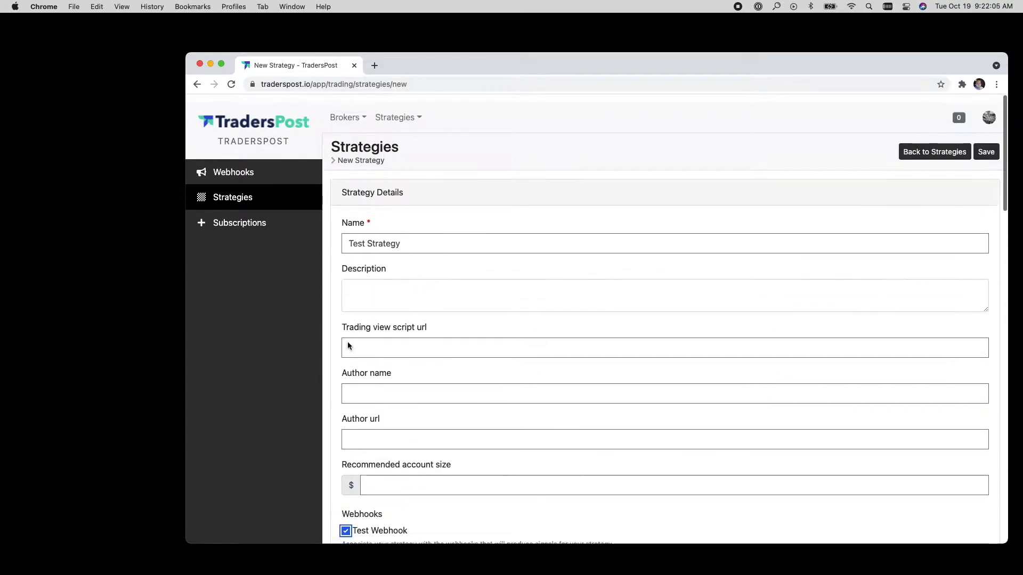
left_click(989, 146)
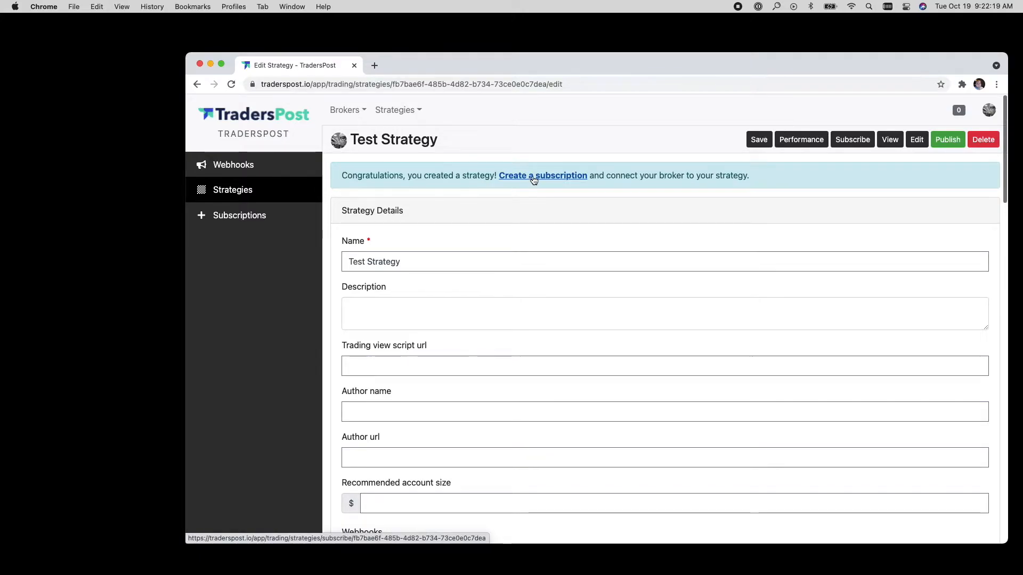
Step: Create a subscription to Test Strategy linked to the TradersPost paper broker
left_click(534, 181)
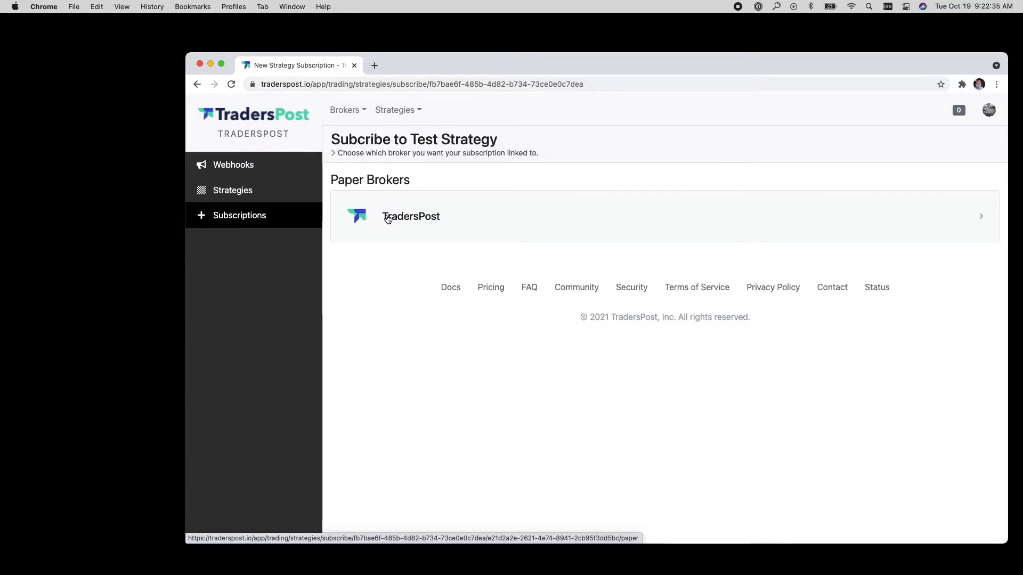
left_click(387, 218)
left_click(477, 198)
left_click(695, 236)
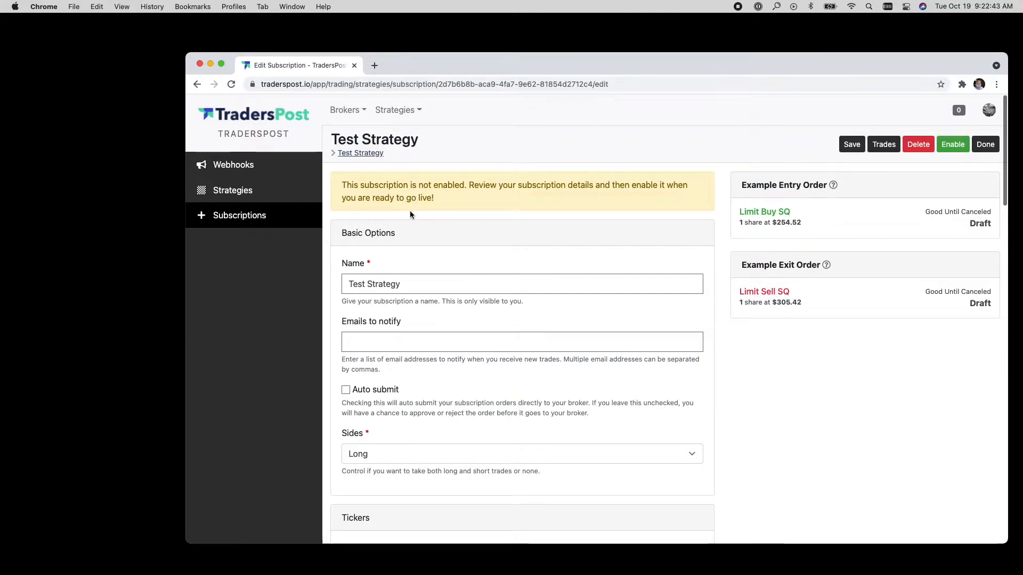
Step: Review the subscription's basic options, including email notifications, auto submit and the available choices for trade sides
scroll(411, 218, "down", 3)
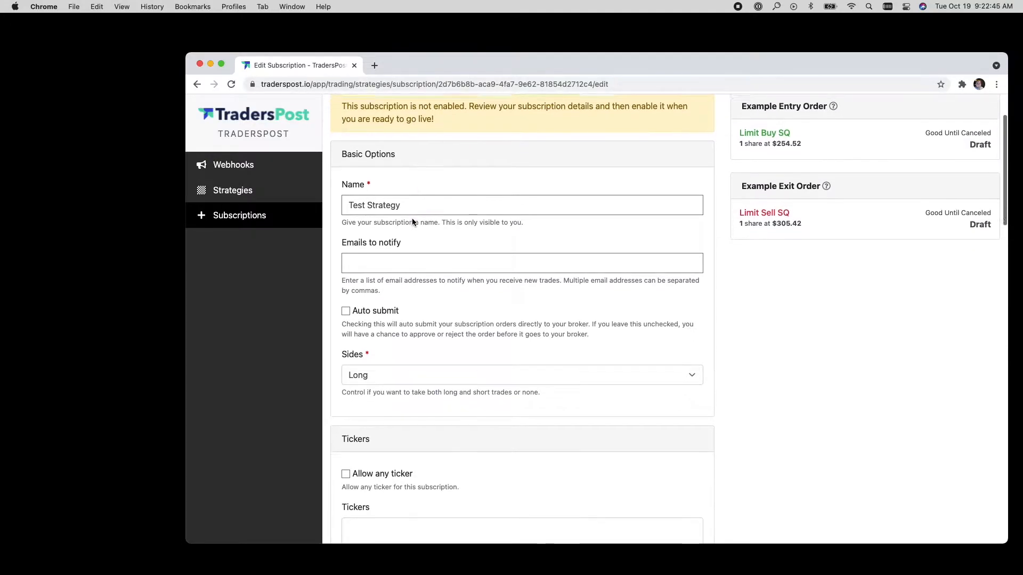
scroll(411, 221, "down", 1)
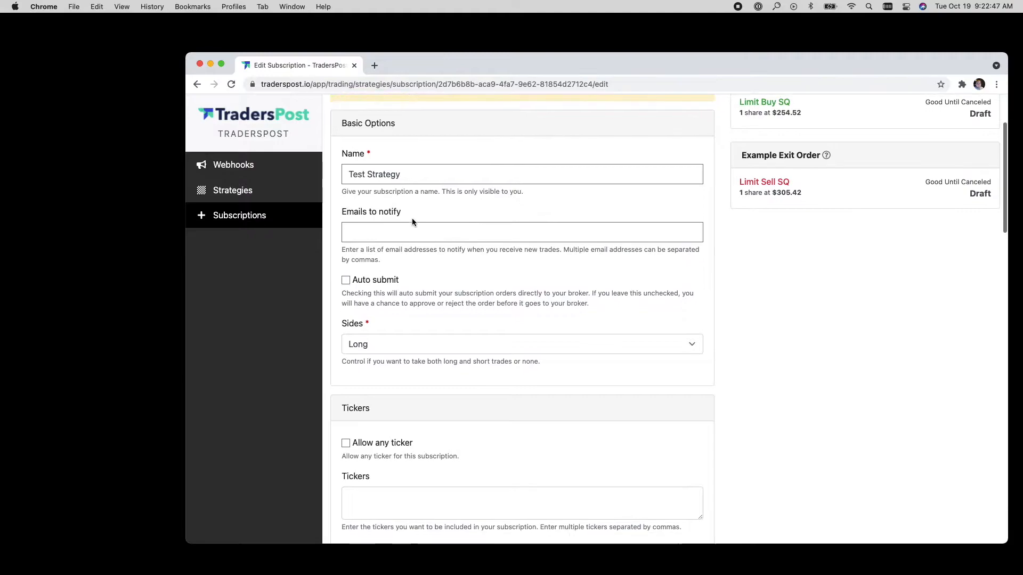
scroll(412, 219, "down", 1)
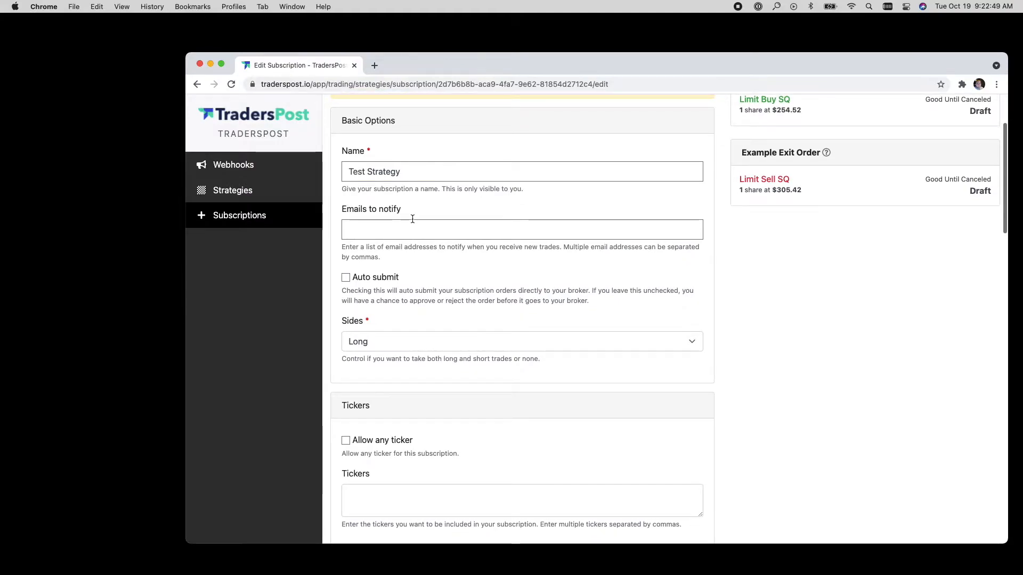
scroll(413, 220, "down", 1)
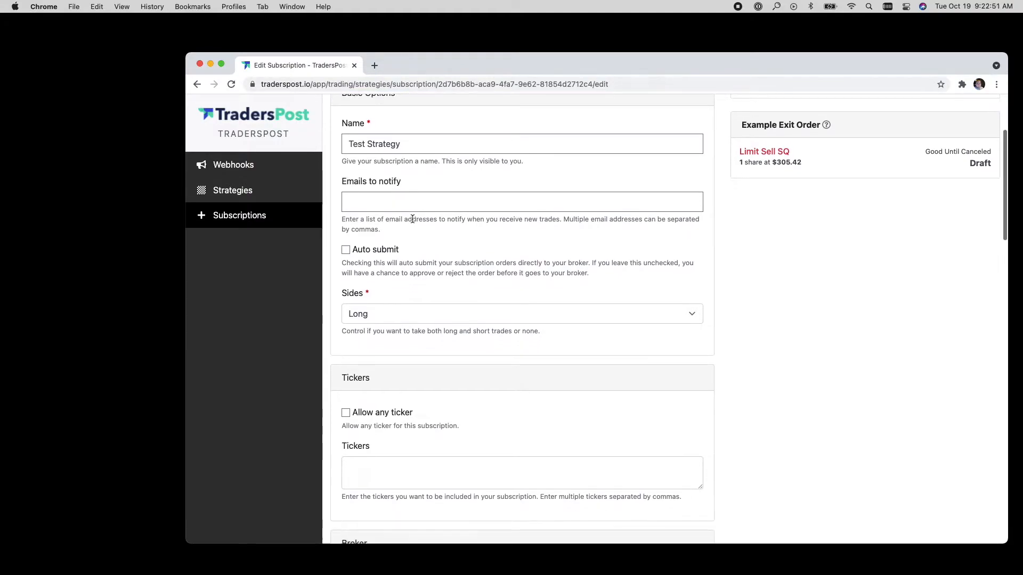
scroll(412, 220, "down", 1)
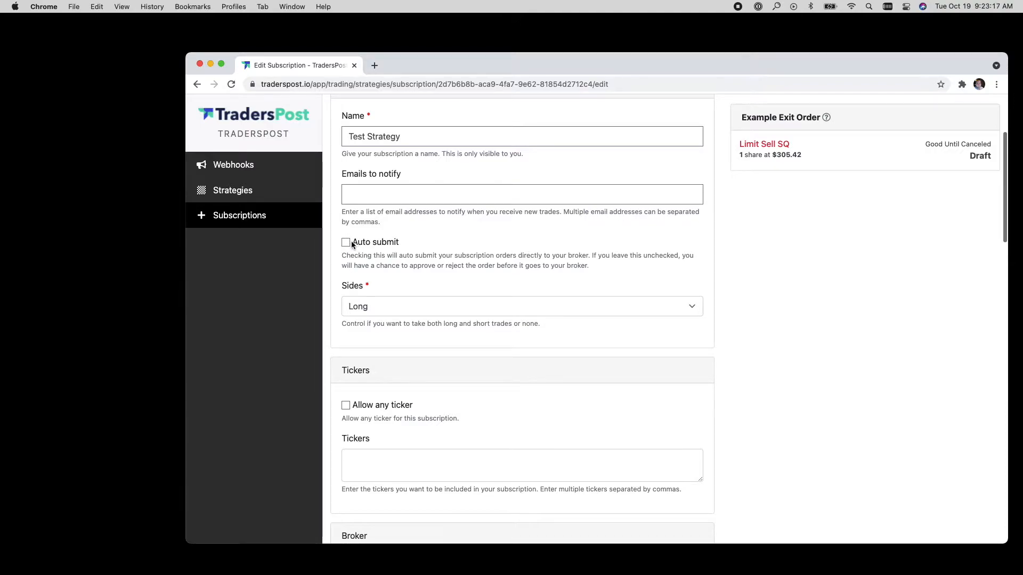
scroll(356, 245, "down", 2)
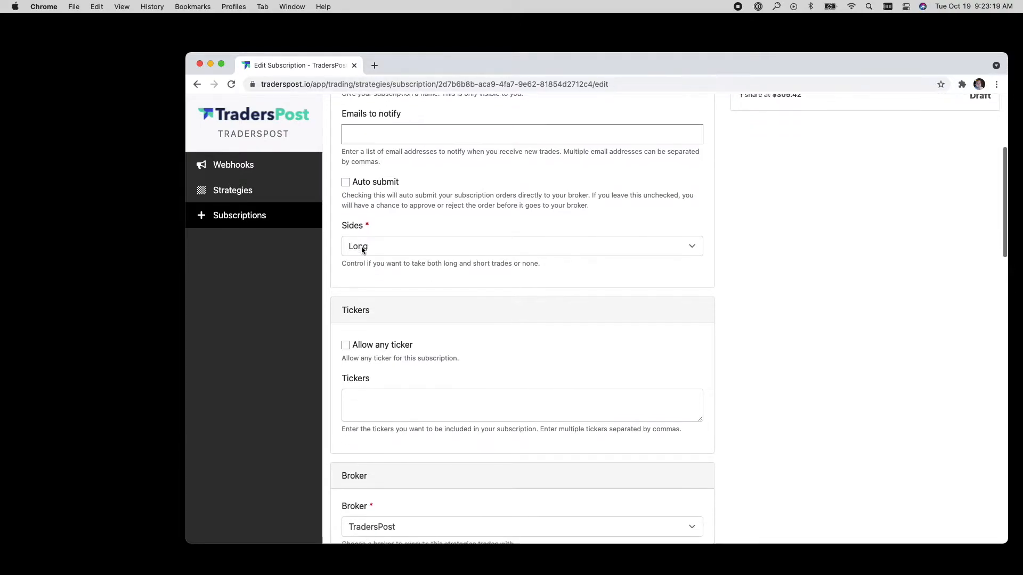
left_click(359, 245)
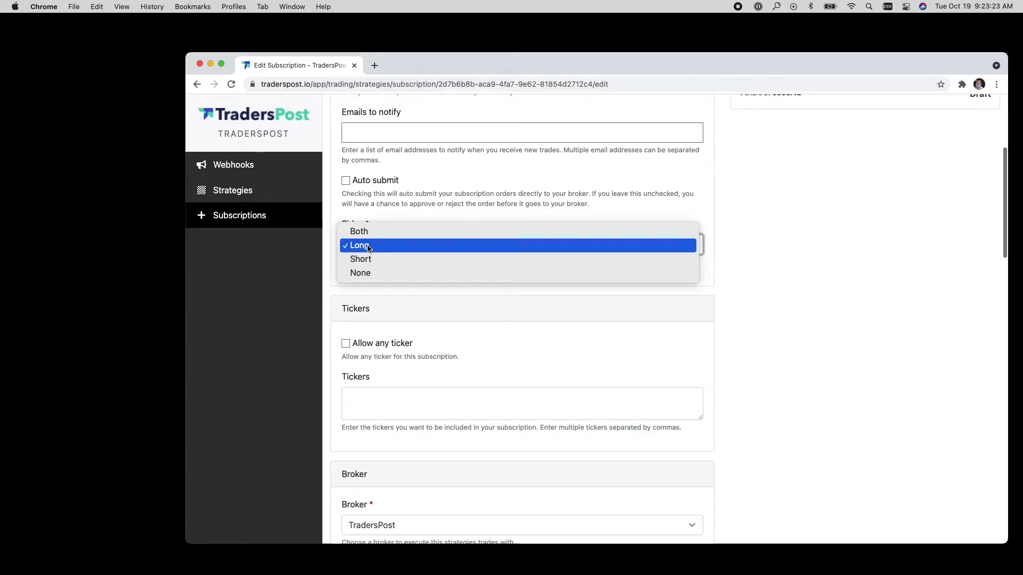
left_click(320, 251)
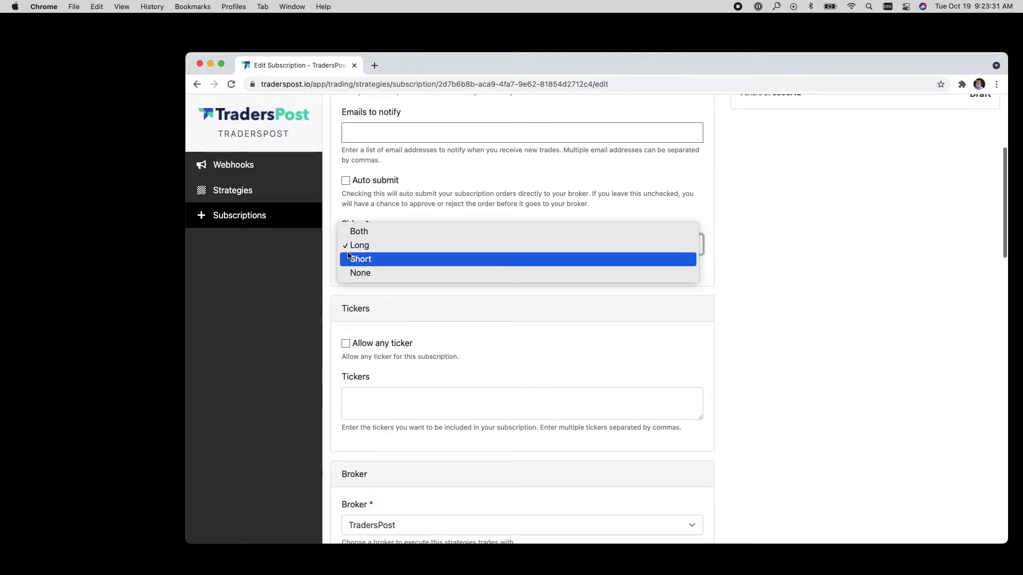
left_click(273, 279)
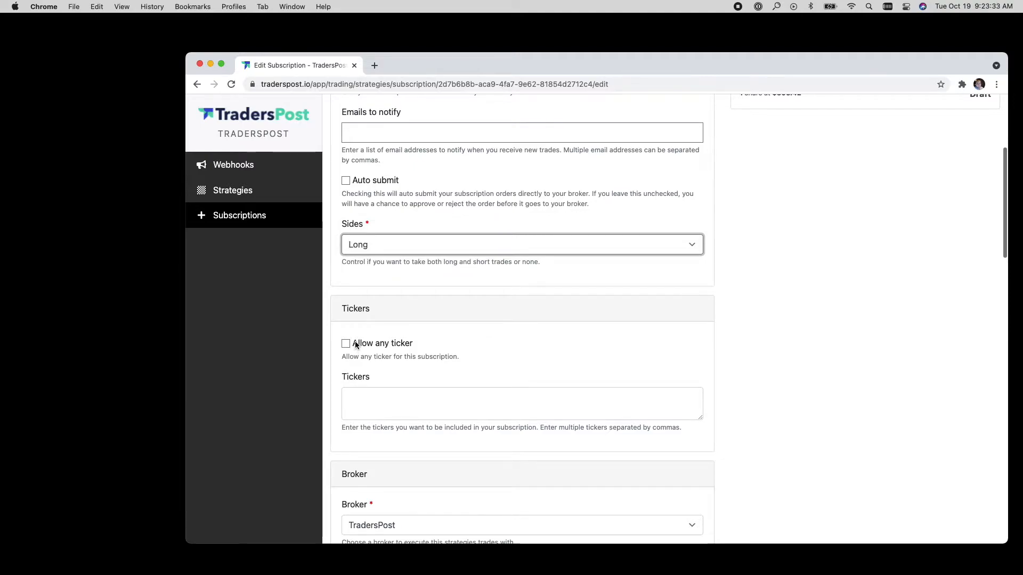
Step: Allow any ticker for the subscription and choose TradersPost as its broker
left_click(355, 344)
scroll(313, 352, "down", 3)
scroll(313, 354, "down", 5)
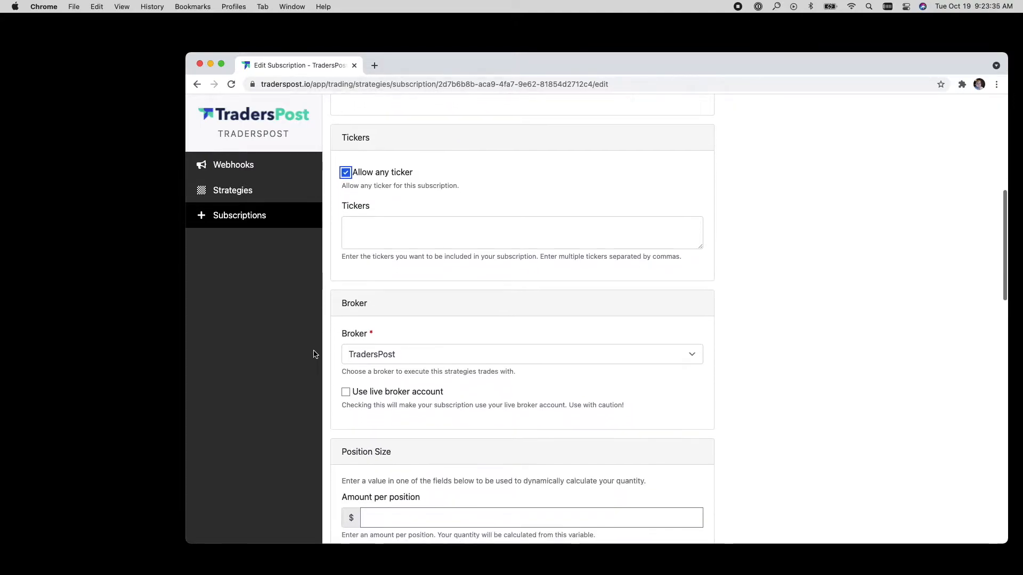
left_click(359, 323)
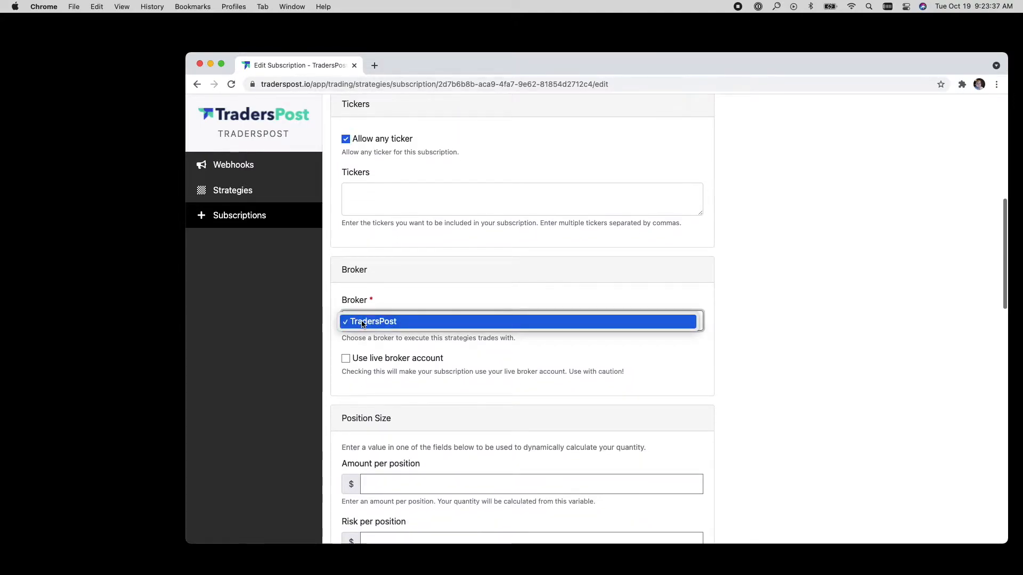
left_click(361, 322)
Step: Set the subscription's position size to 10 percent of portfolio value
scroll(322, 347, "down", 6)
scroll(321, 348, "down", 4)
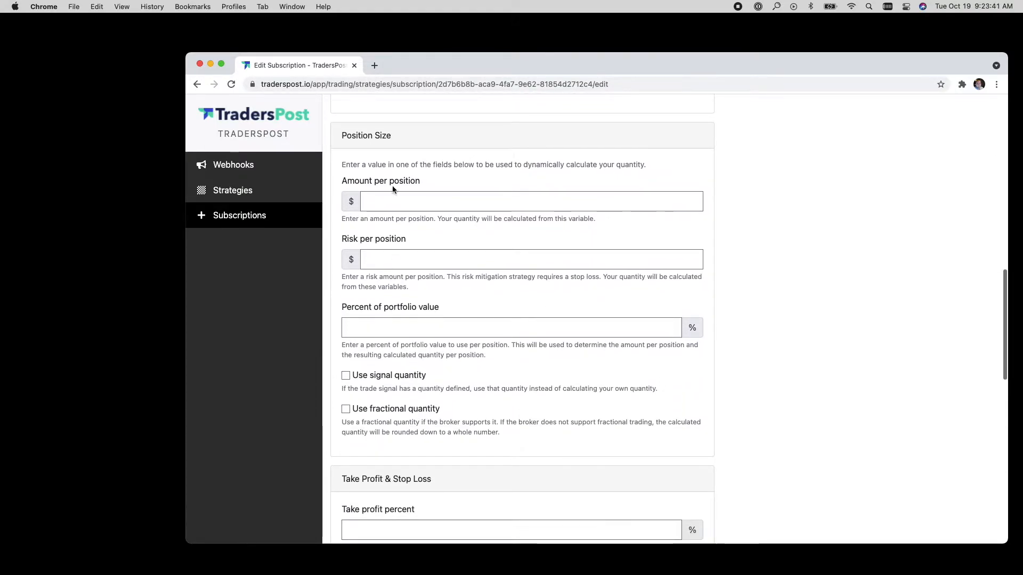
left_click(377, 326)
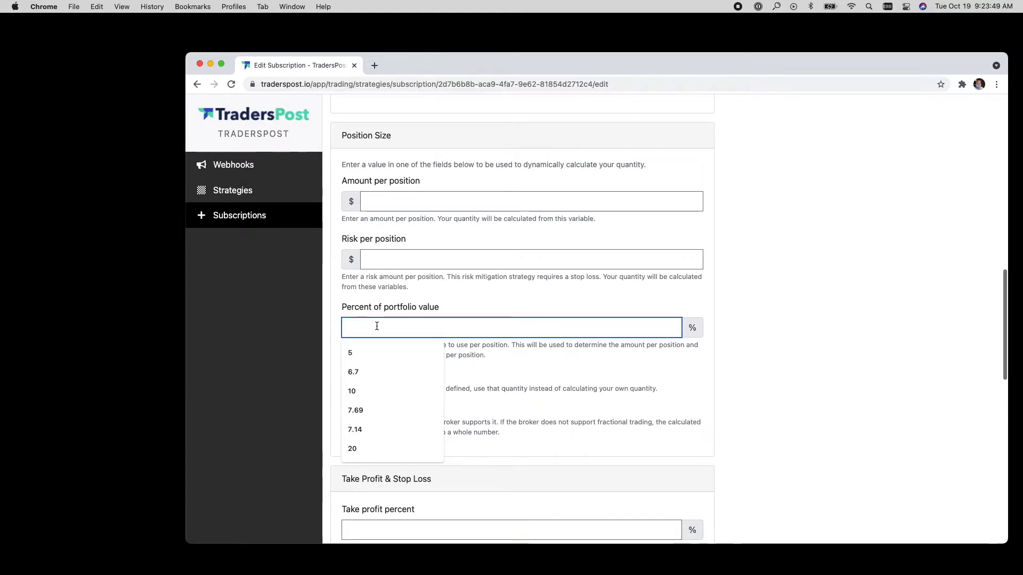
type("10")
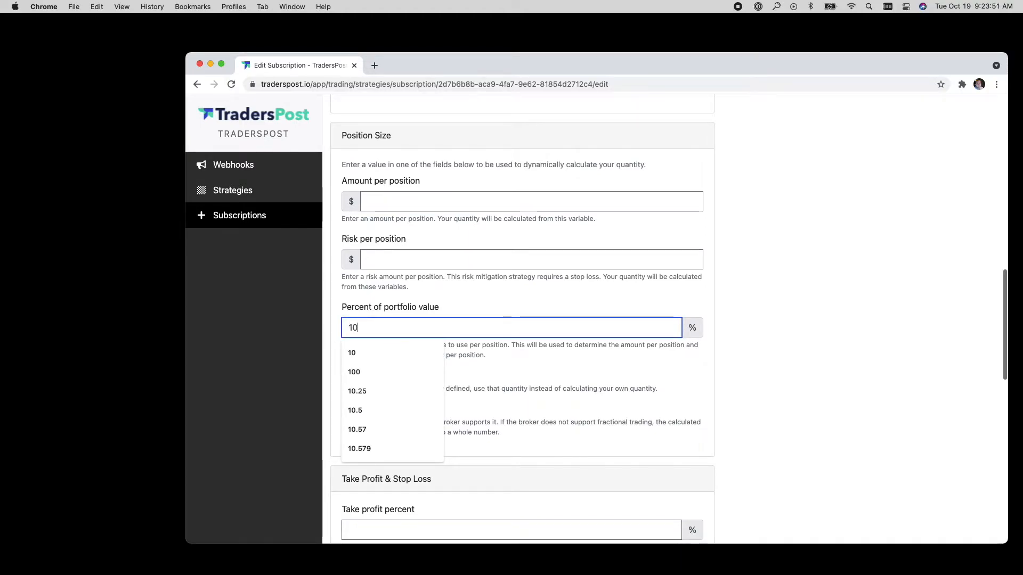
left_click(327, 299)
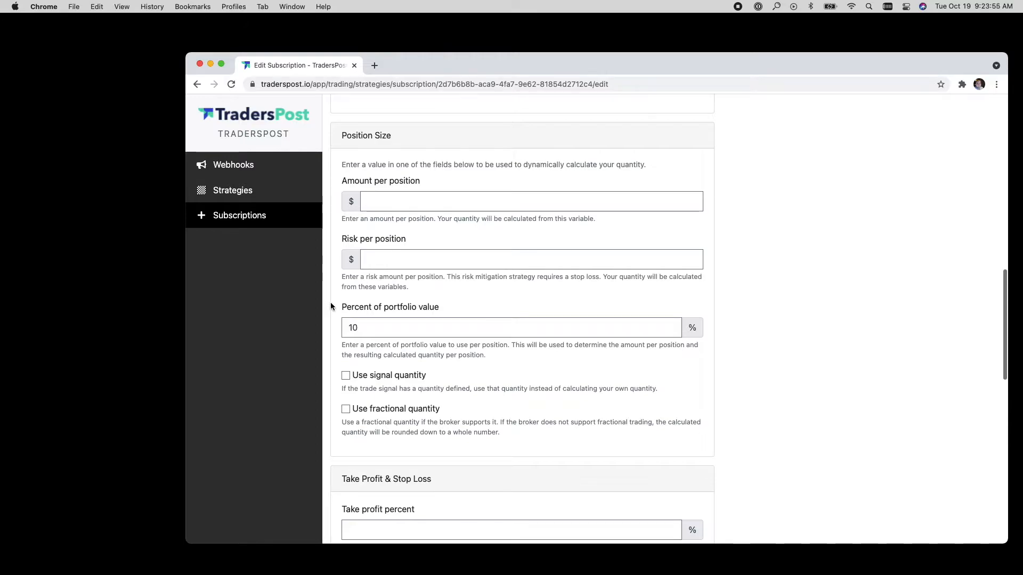
Step: Set the subscription's entry and exit orders to be submitted as market orders, and save the subscription
scroll(308, 338, "down", 3)
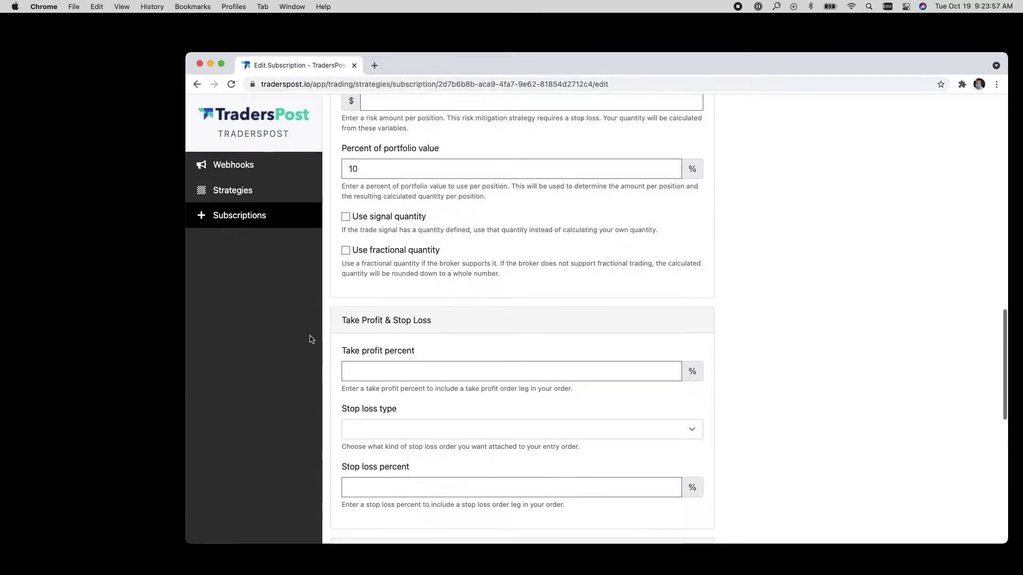
scroll(312, 340, "down", 3)
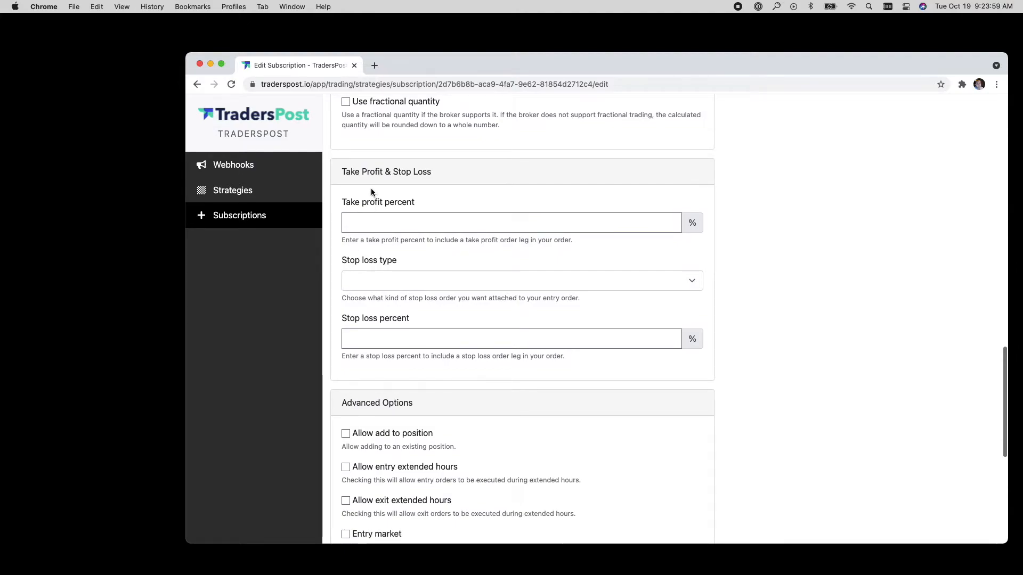
scroll(373, 291, "down", 3)
scroll(373, 292, "down", 2)
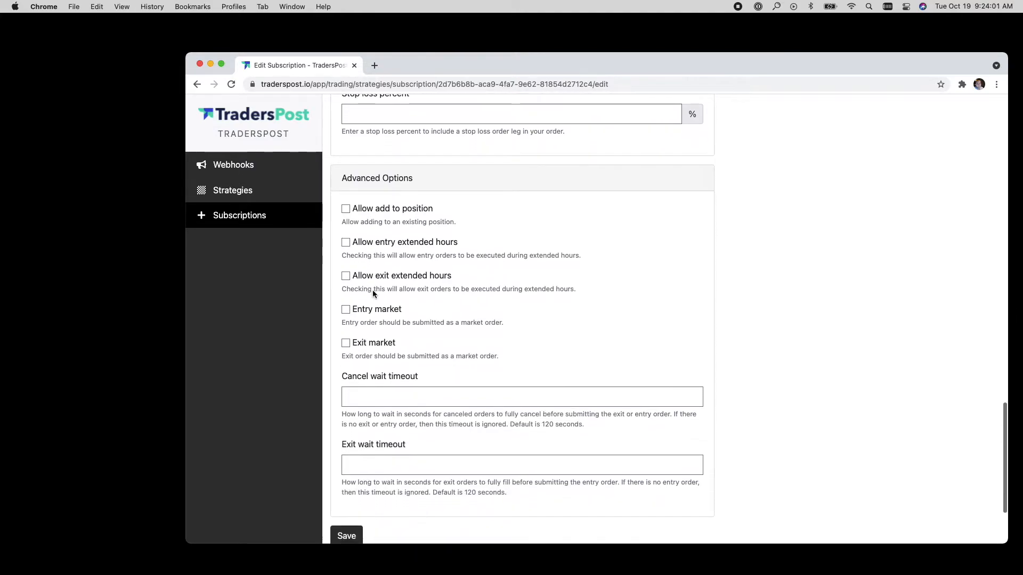
left_click(345, 274)
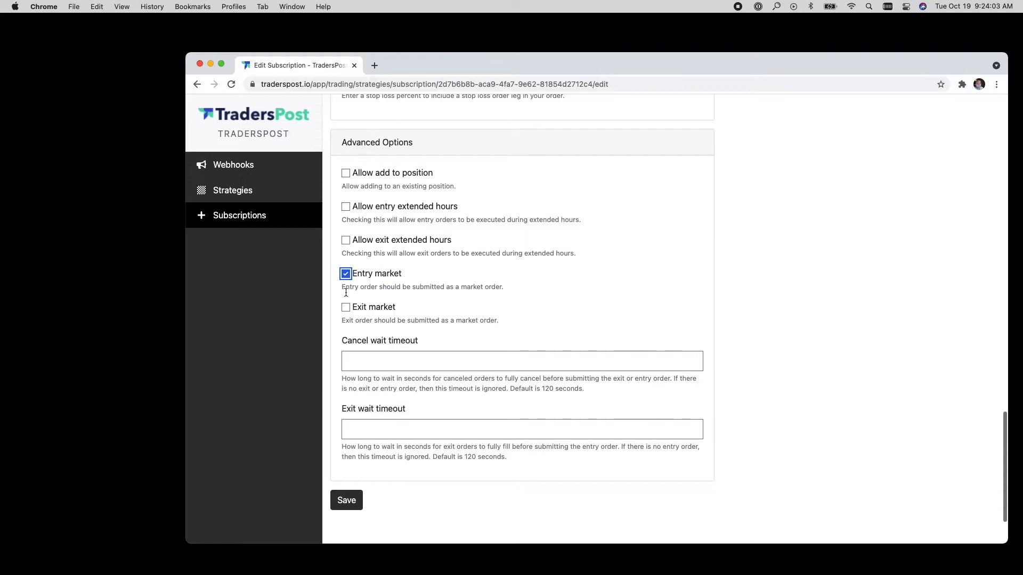
left_click(346, 308)
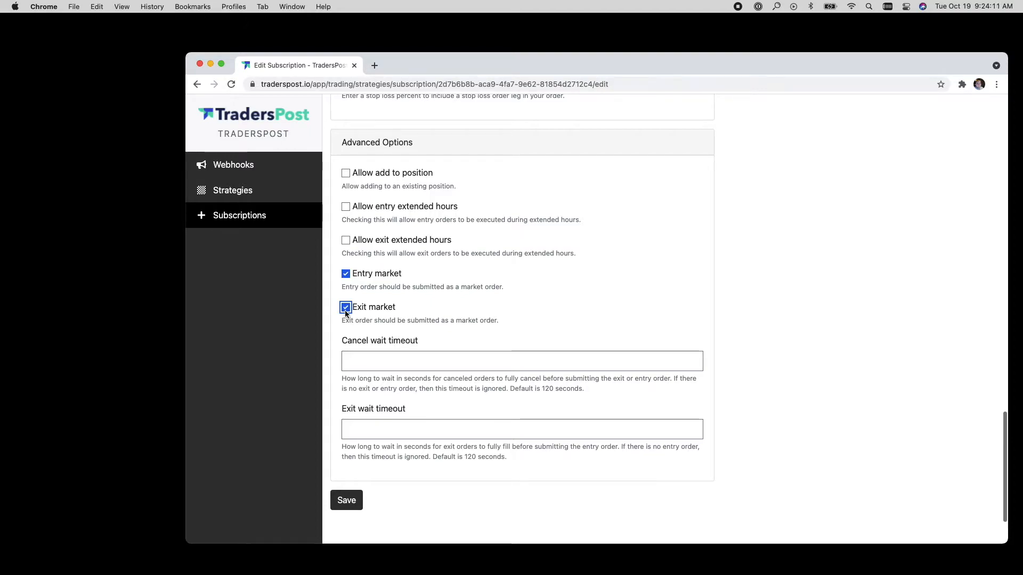
scroll(326, 337, "down", 2)
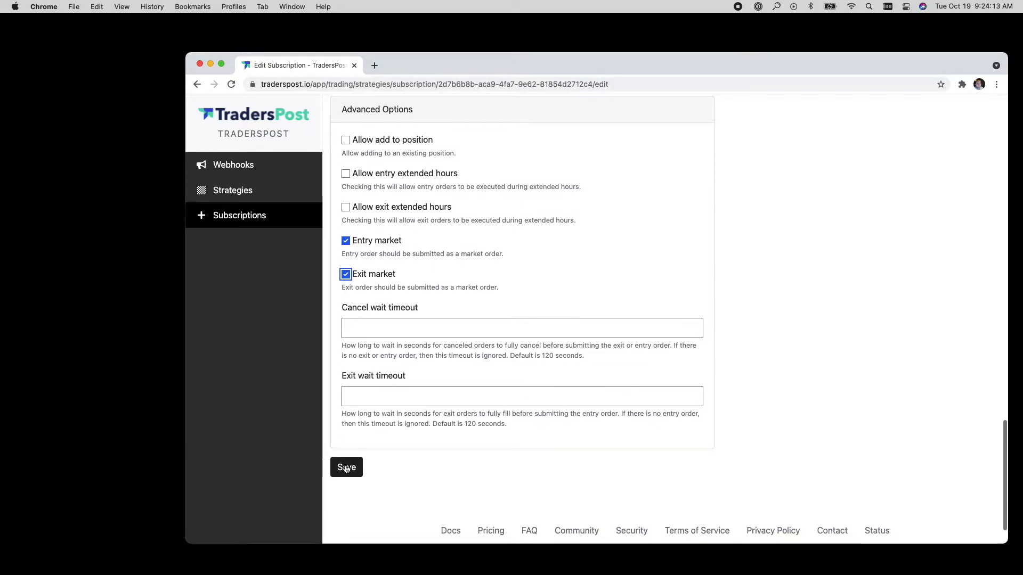
left_click(346, 467)
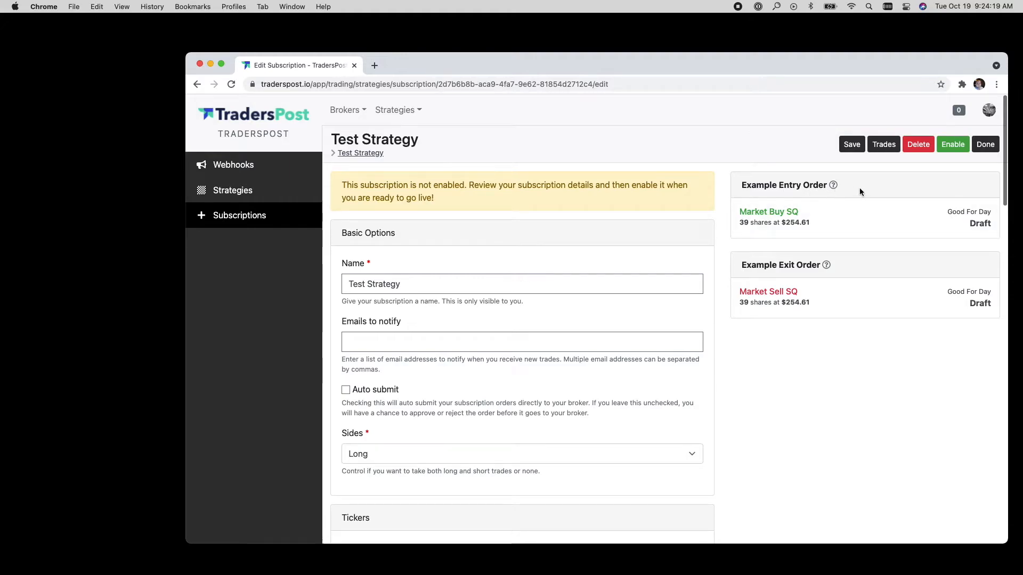
Step: Enable the Test Strategy subscription, authorizing it on the TradersPost broker and agreeing to the terms
left_click(949, 146)
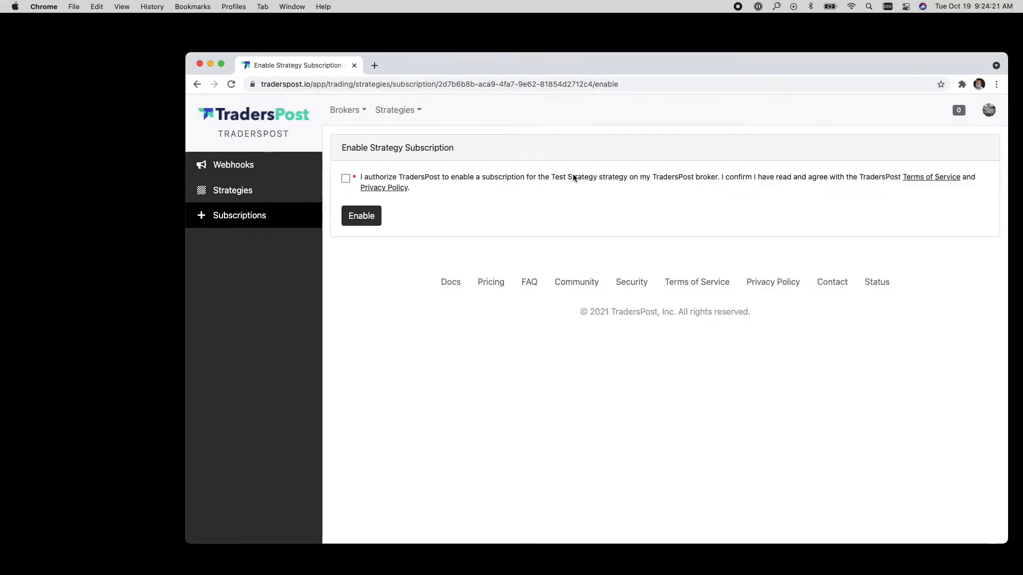
left_click(345, 179)
left_click(362, 216)
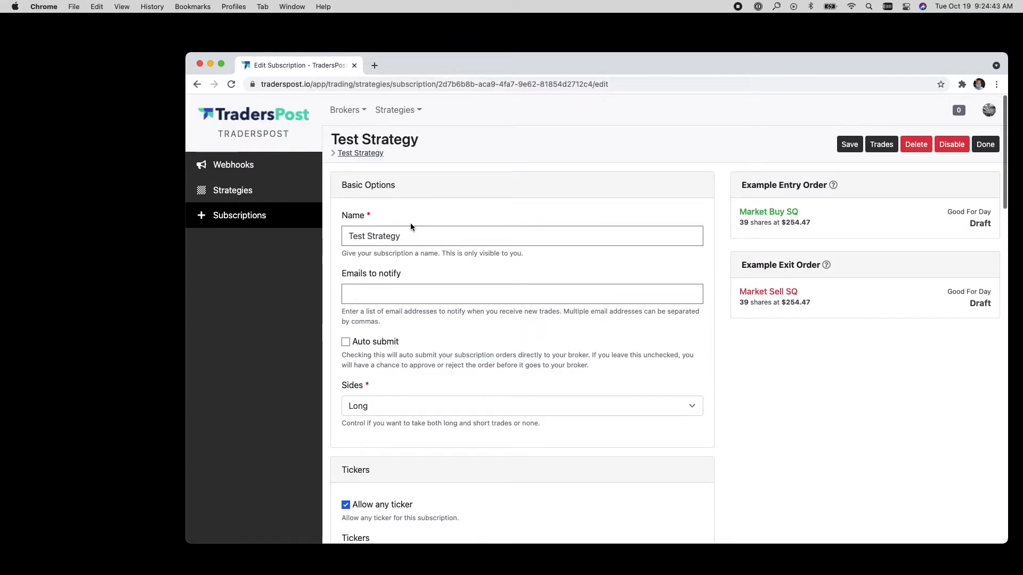
Step: Open the request-sending form of Test Webhook
left_click(398, 110)
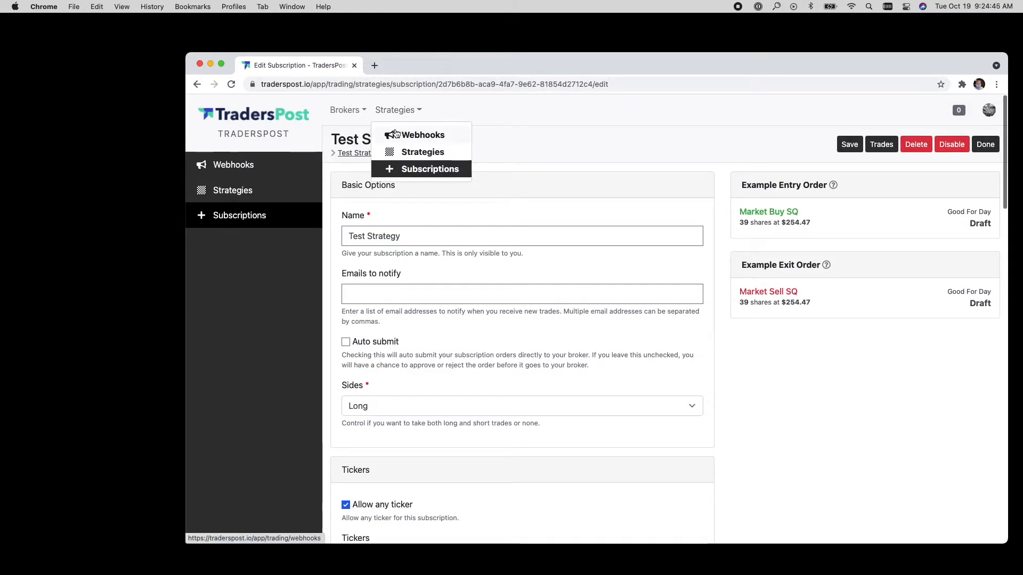
left_click(394, 133)
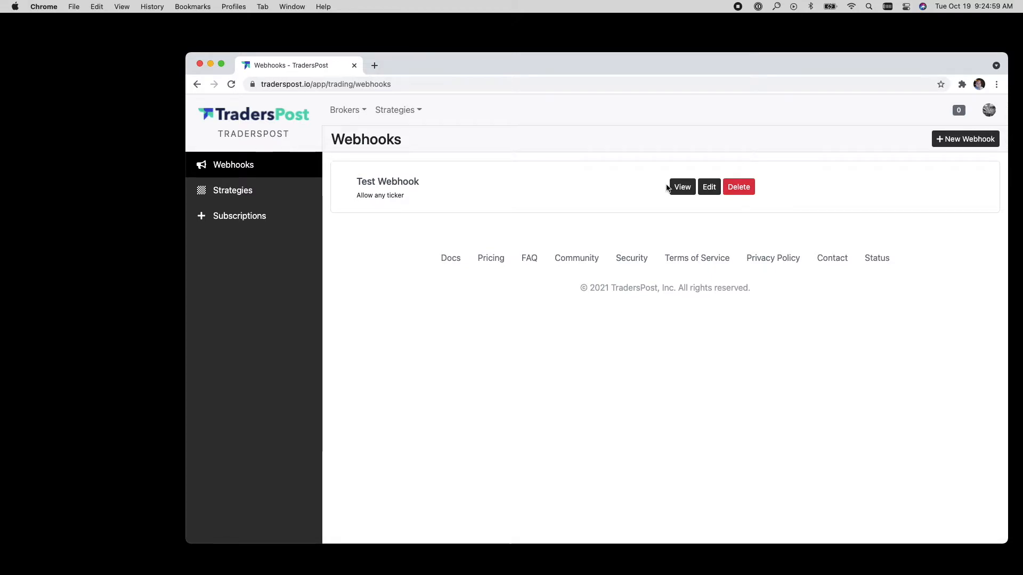
left_click(687, 191)
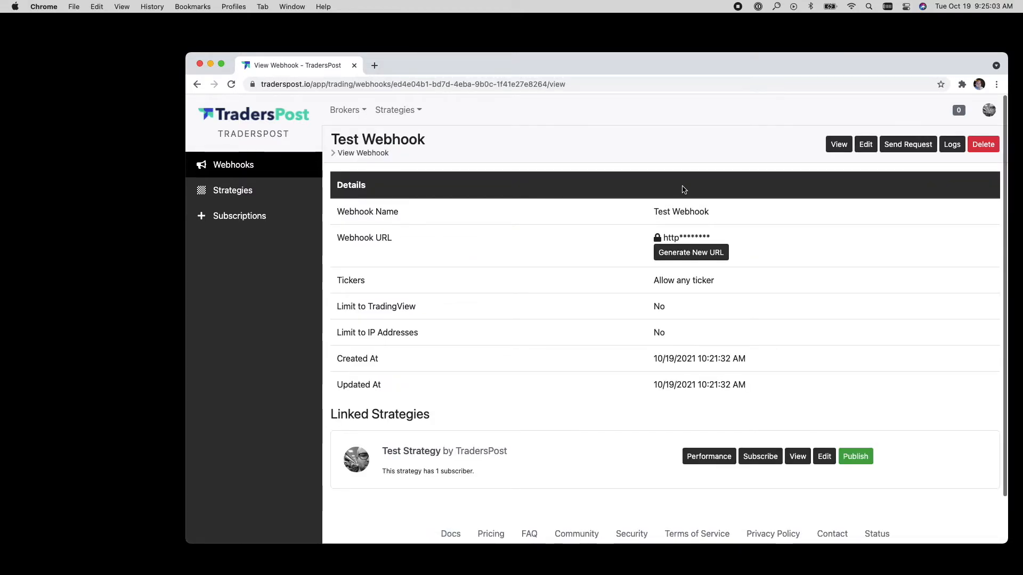
left_click(904, 147)
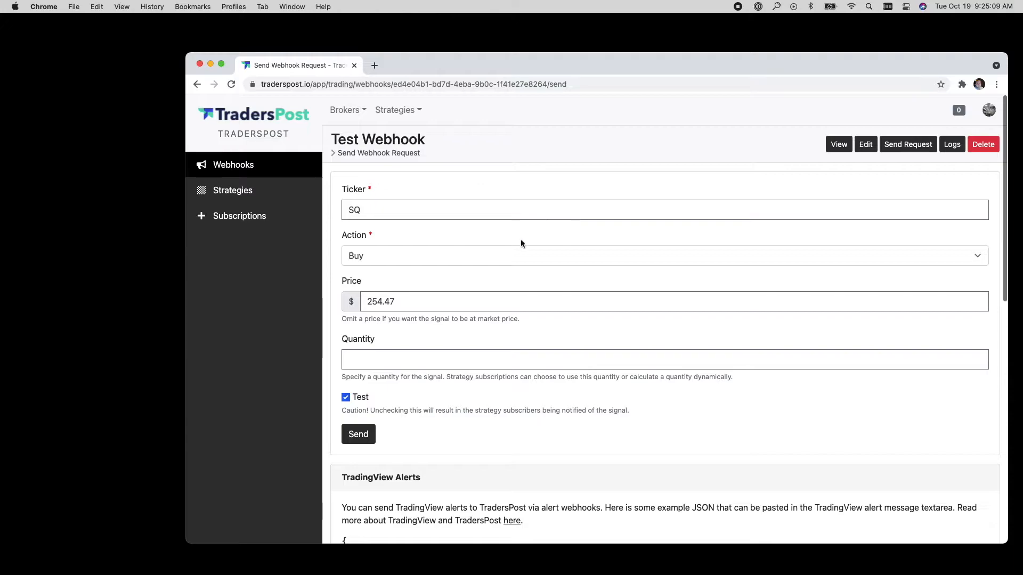
Step: Send a buy signal for SQ at $254.47 through the webhook with the Test option turned off
left_click(384, 255)
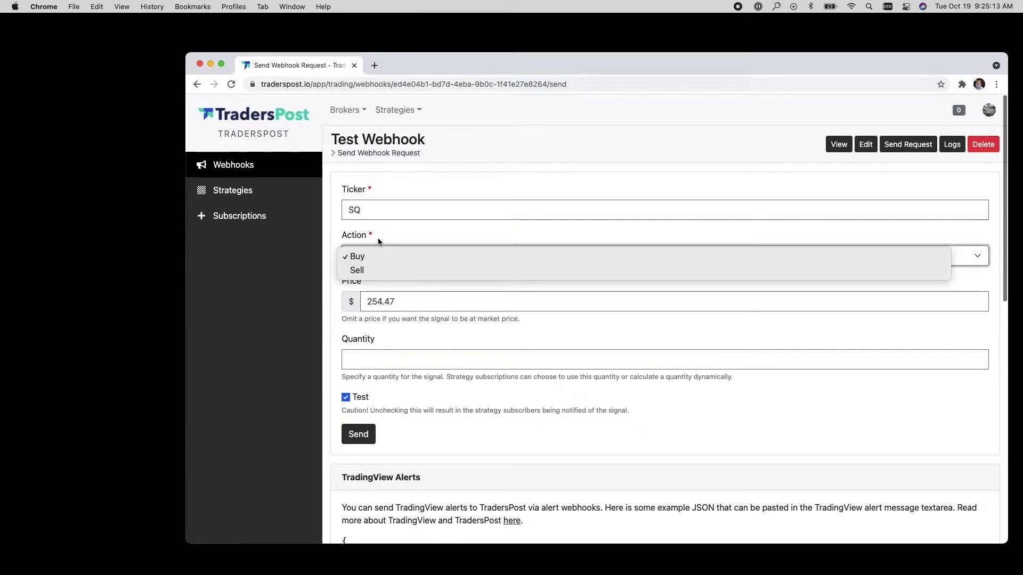
left_click(368, 225)
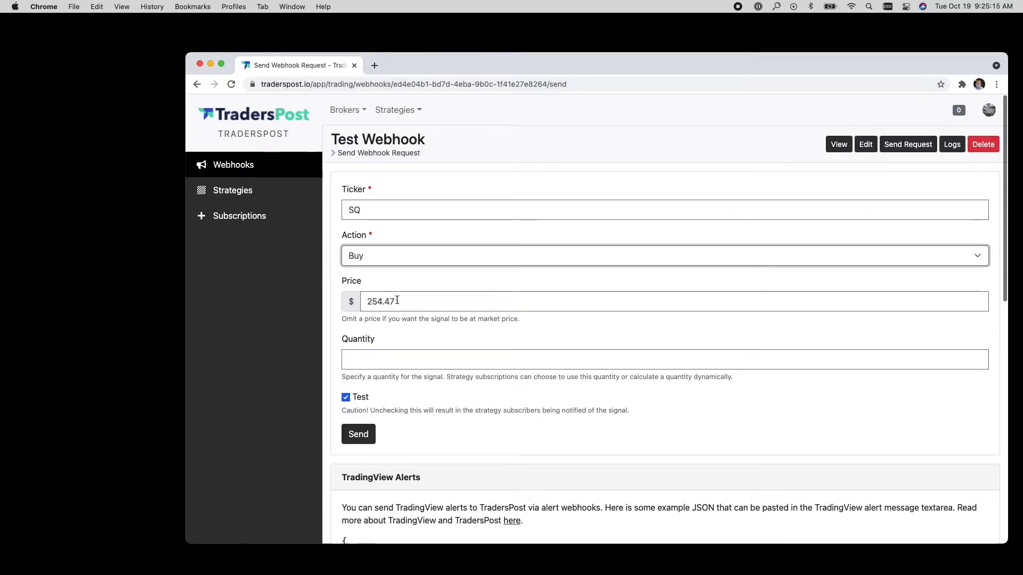
left_click(347, 397)
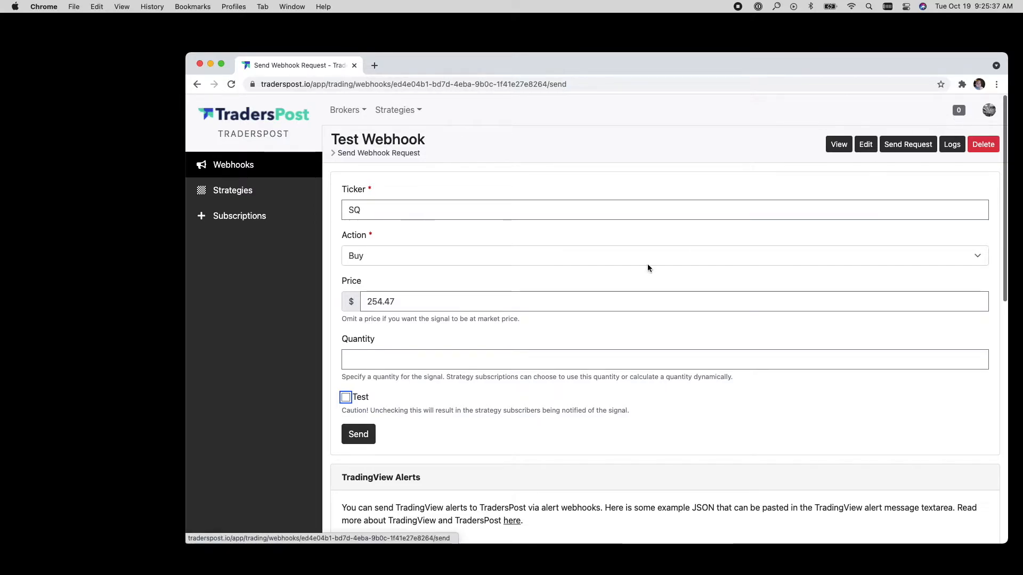
scroll(394, 381, "down", 1)
scroll(378, 396, "up", 1)
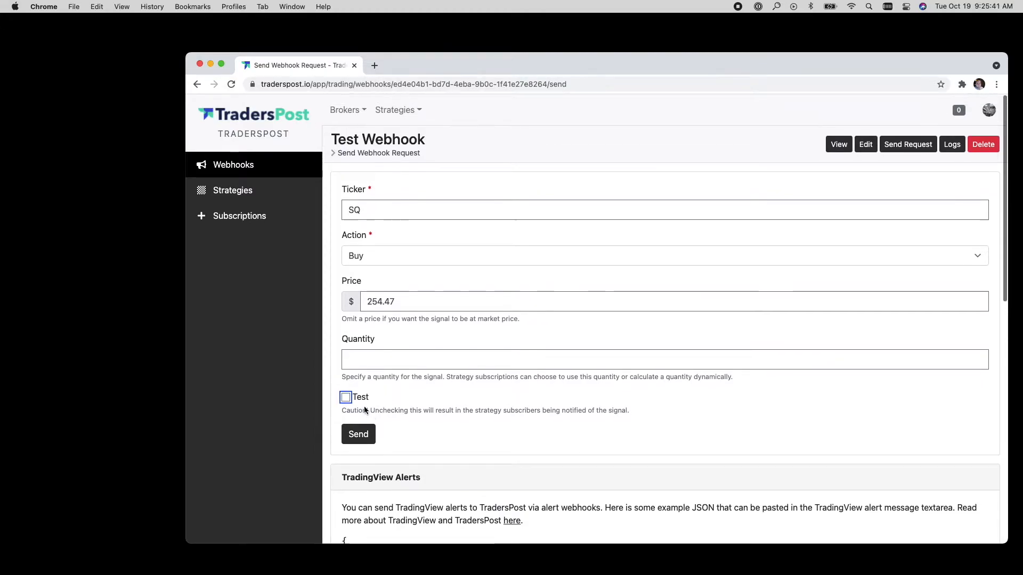
left_click(357, 434)
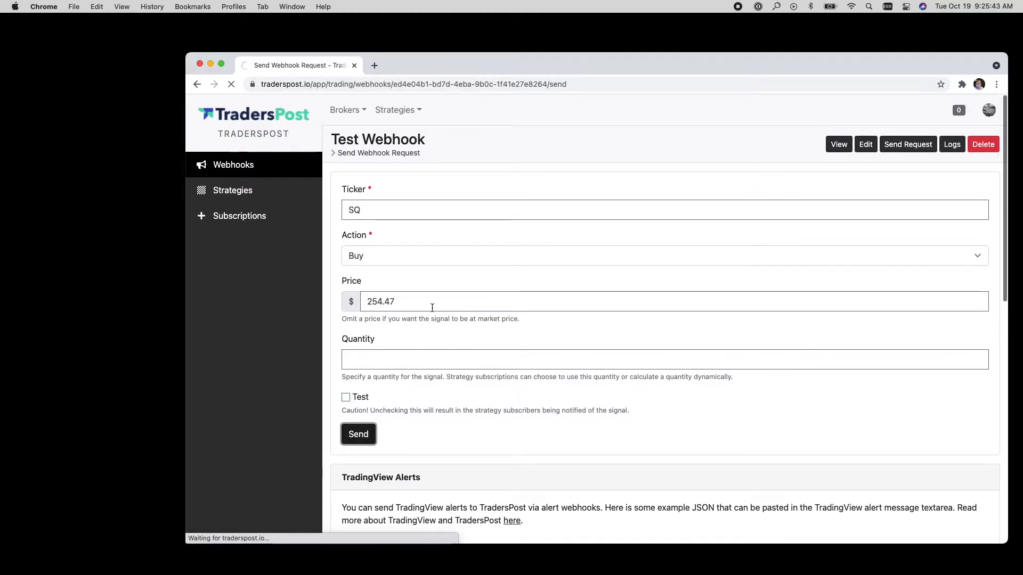
Step: Review the sent webhook request's log, its payload and the trade it generated
scroll(462, 251, "down", 2)
scroll(462, 254, "down", 3)
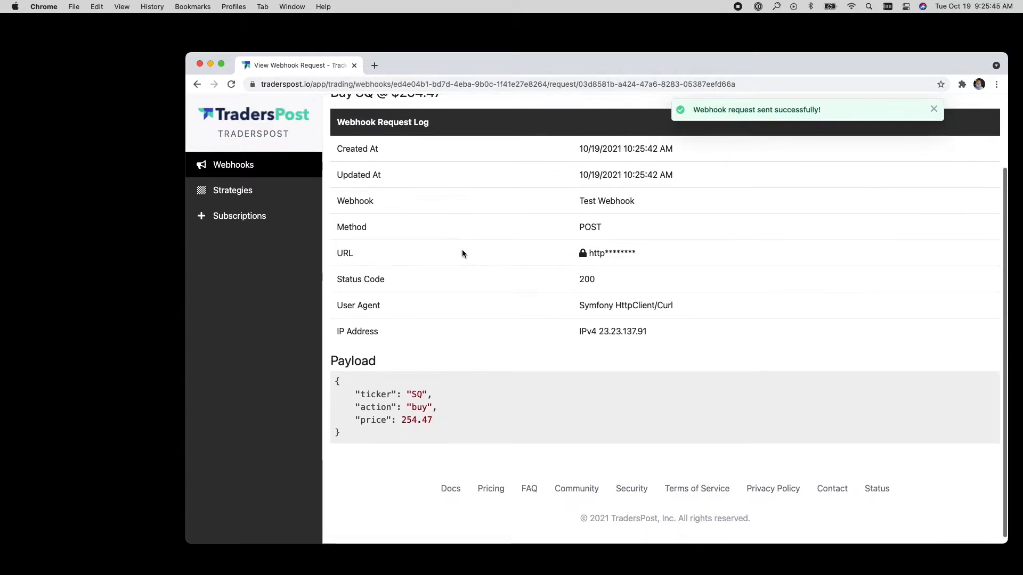
scroll(457, 334, "down", 1)
scroll(457, 365, "down", 2)
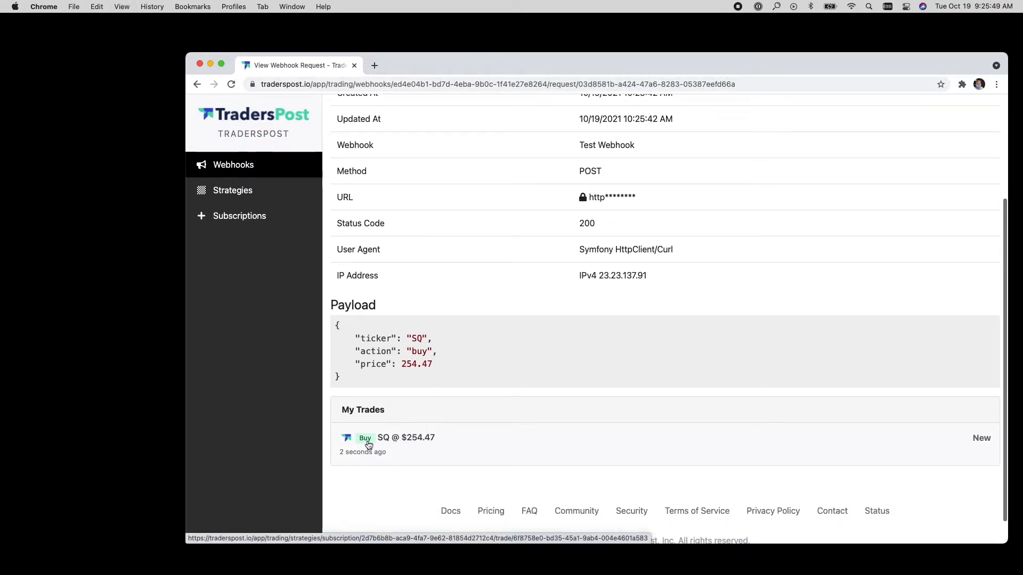
scroll(408, 444, "up", 7)
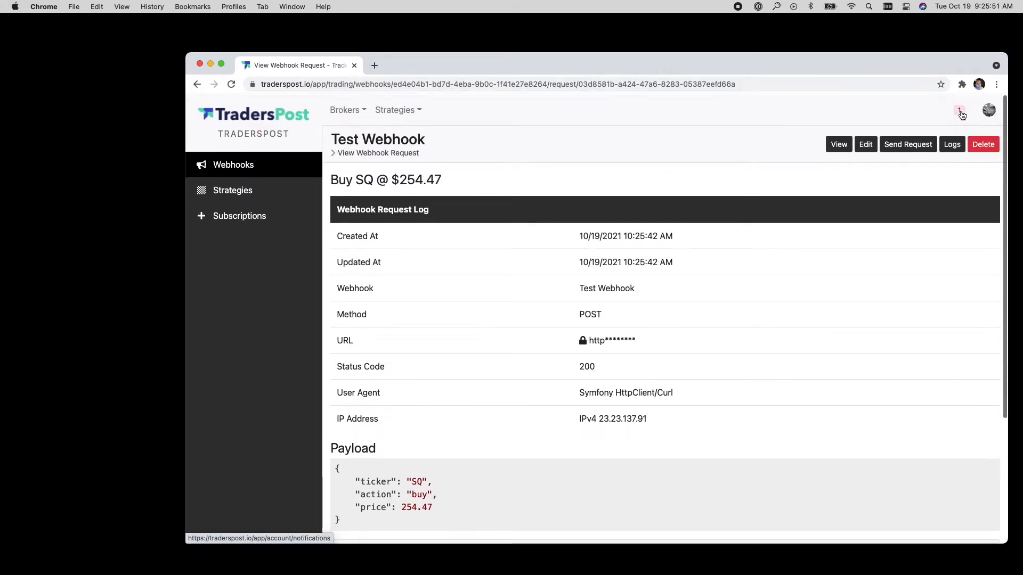
Step: Open the SQ buy trade from the notifications and look through its trade plan and debug information
left_click(959, 112)
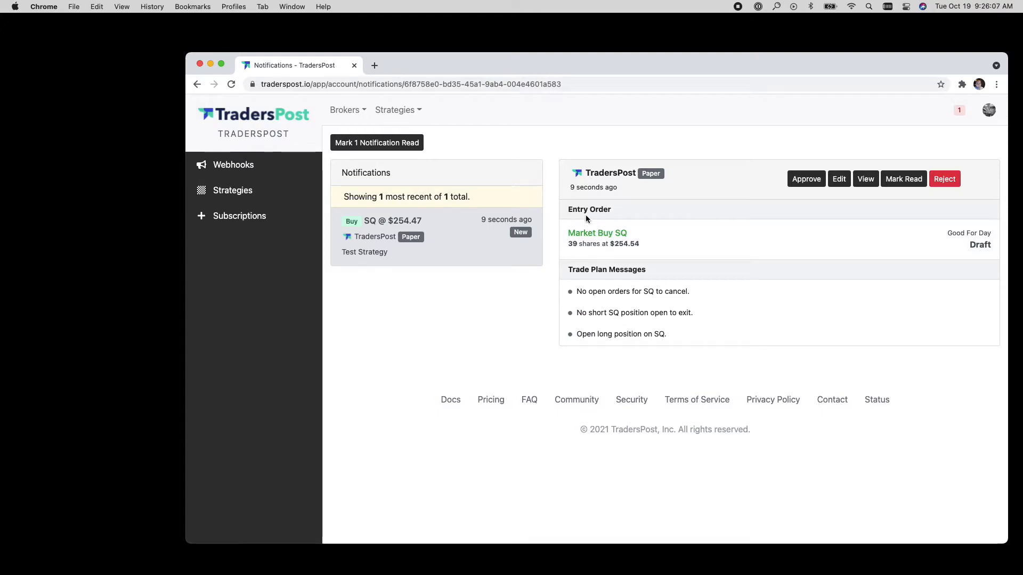
left_click(865, 182)
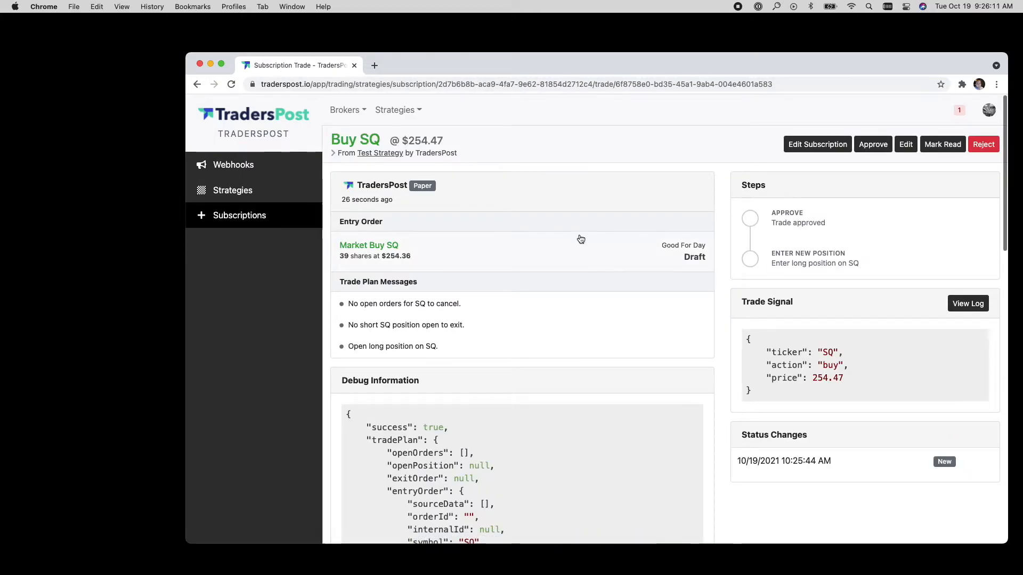
scroll(589, 251, "down", 5)
scroll(588, 251, "down", 10)
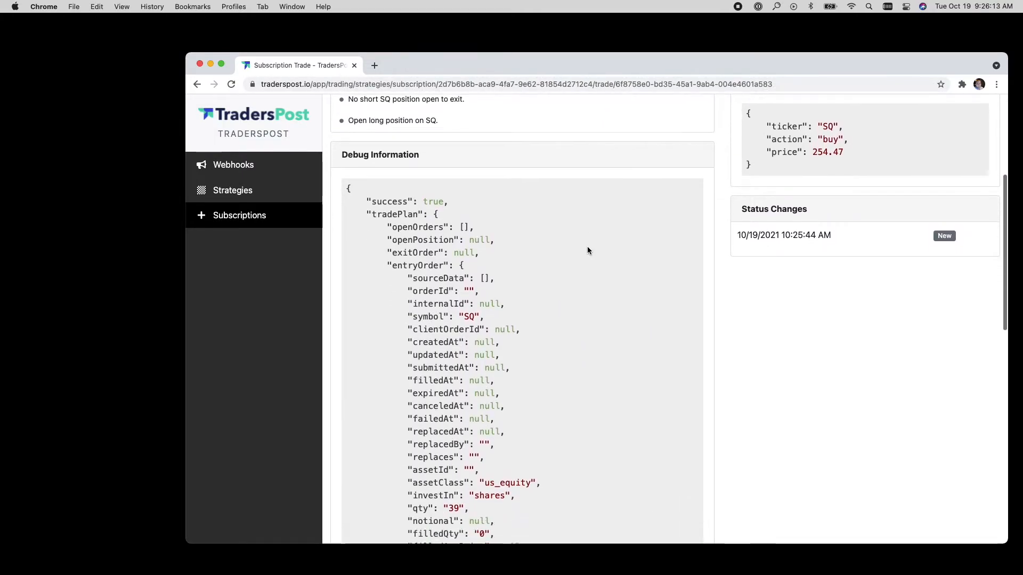
scroll(587, 246, "up", 15)
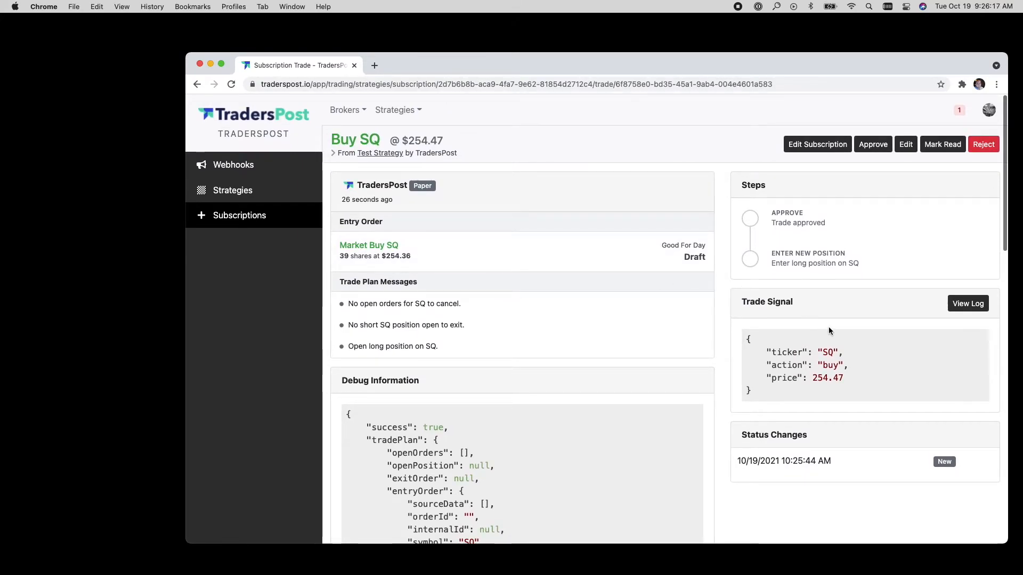
Step: Examine the trade signal's JSON and expand the draft entry order to check its total
left_click_drag(760, 392, 743, 341)
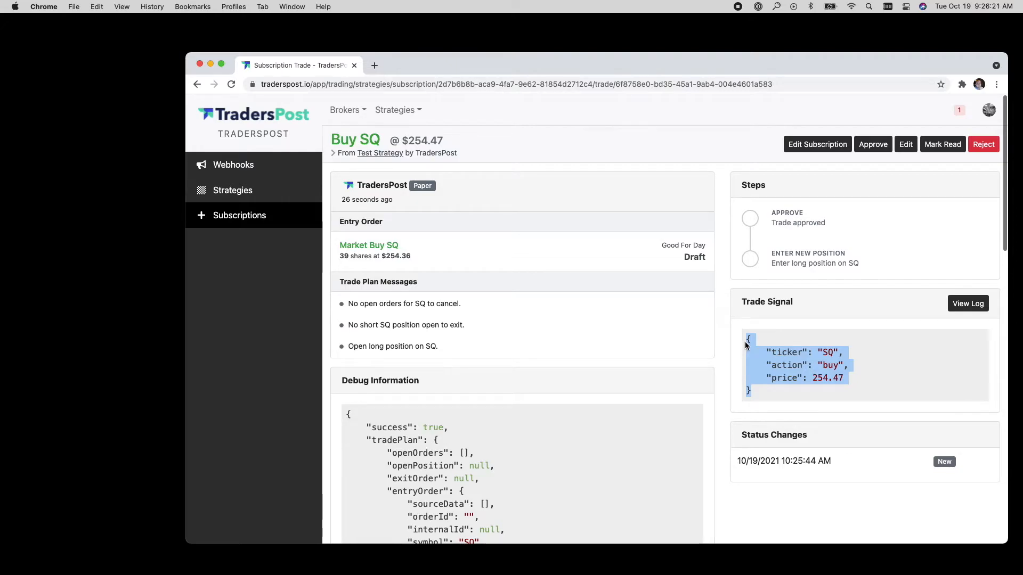
left_click(835, 460)
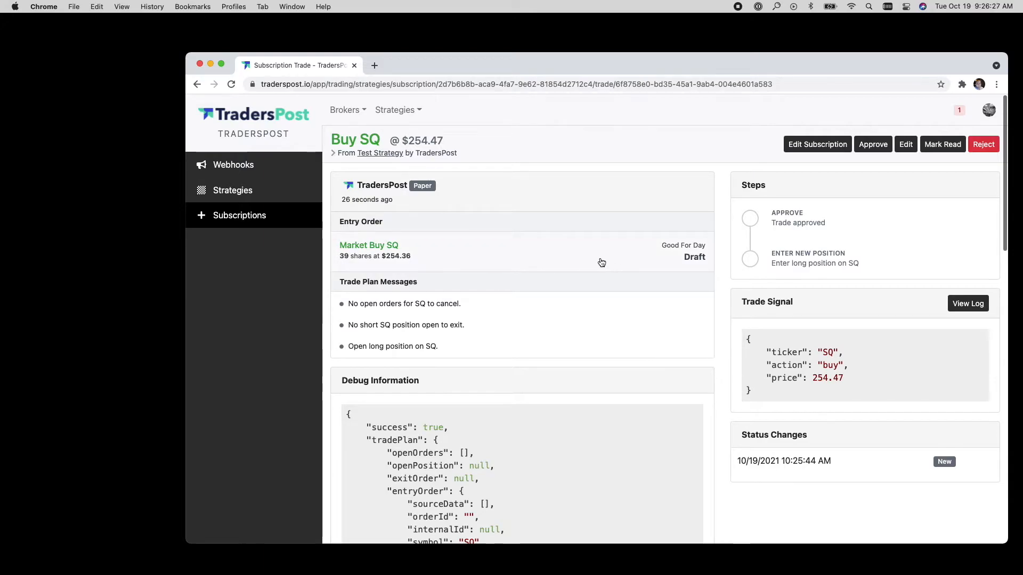
left_click(415, 267)
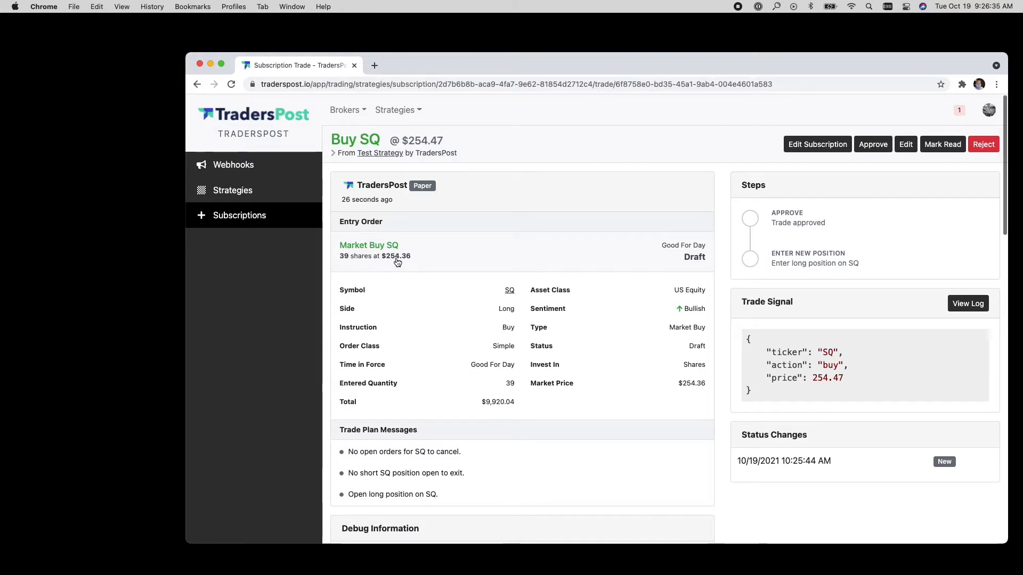
left_click_drag(503, 402, 486, 402)
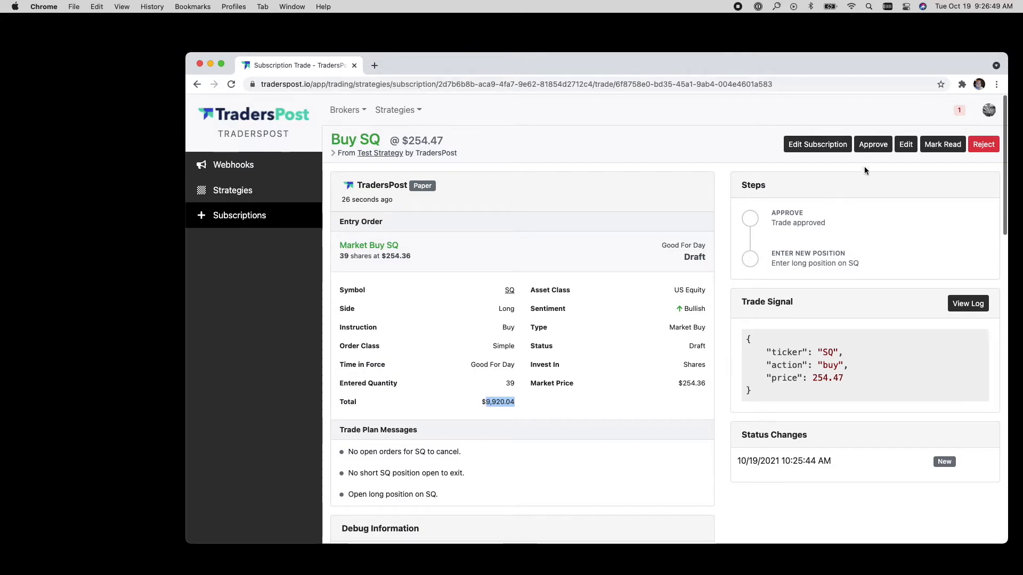
Step: Approve the SQ buy trade and confirm its submission to the broker
left_click(874, 145)
left_click(479, 186)
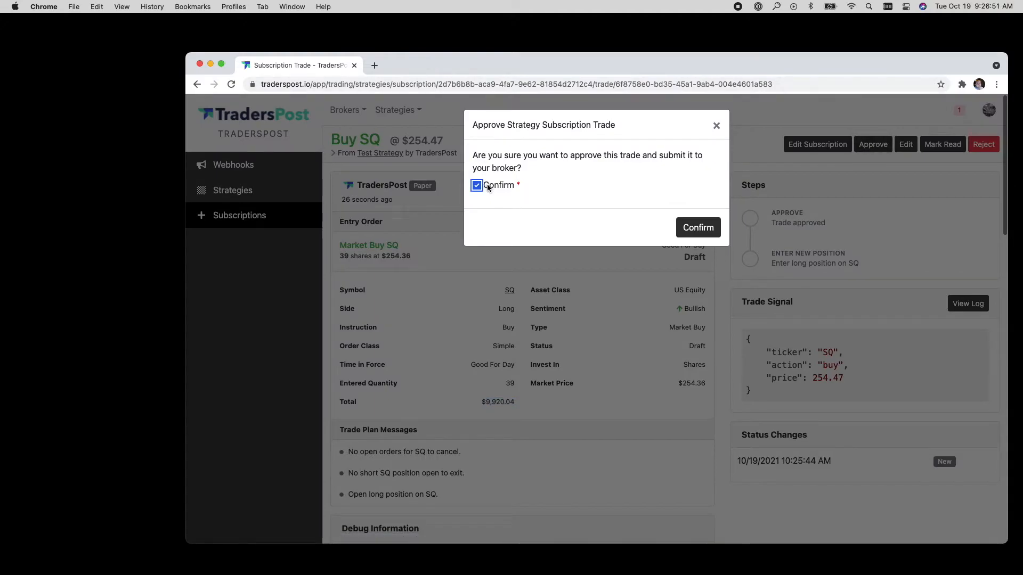
left_click(694, 230)
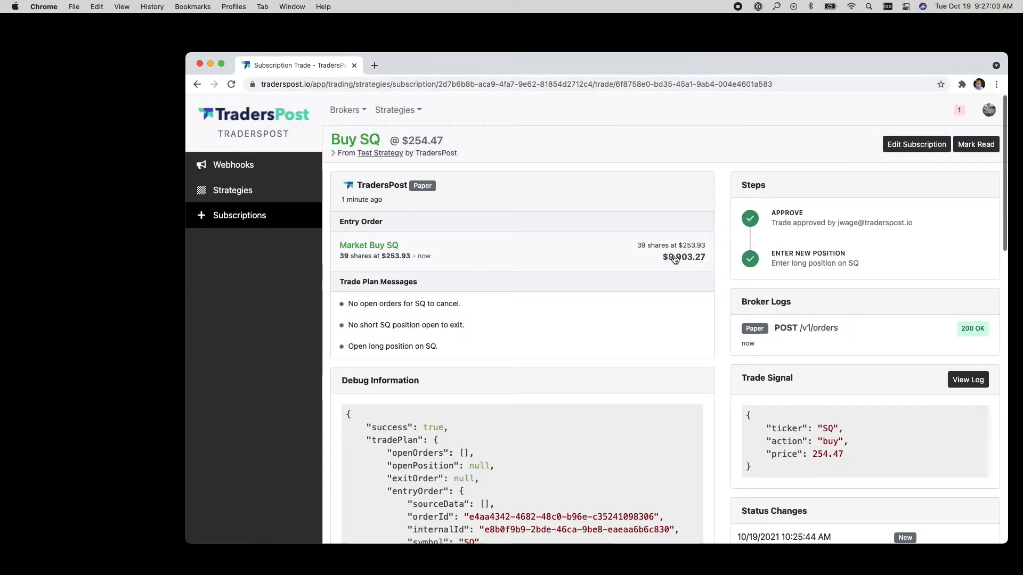
Step: Expand the SQ buy trade's entry order and review its fill details, completed steps and status changes
left_click(395, 258)
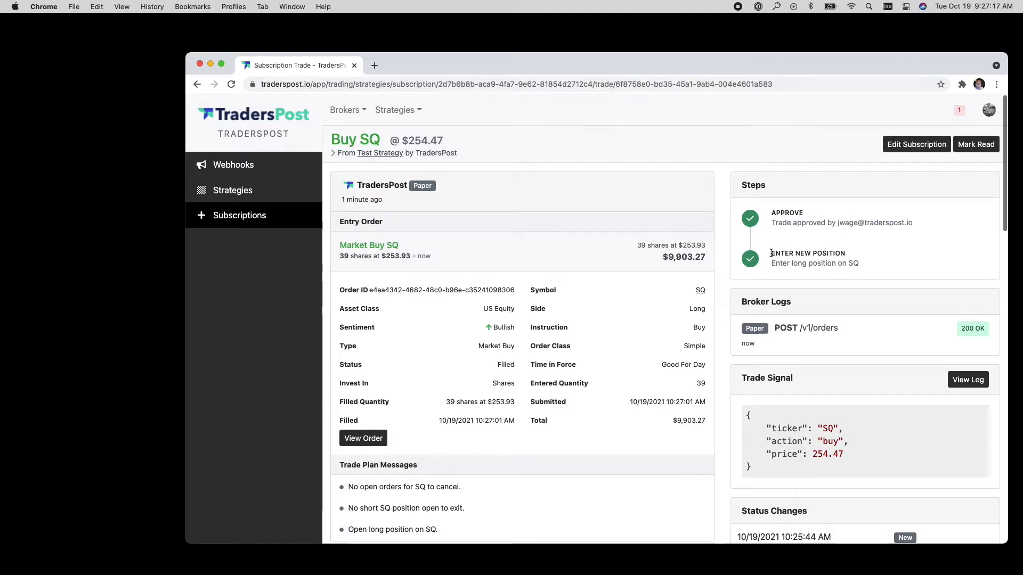
left_click_drag(770, 254, 846, 255)
scroll(846, 255, "down", 2)
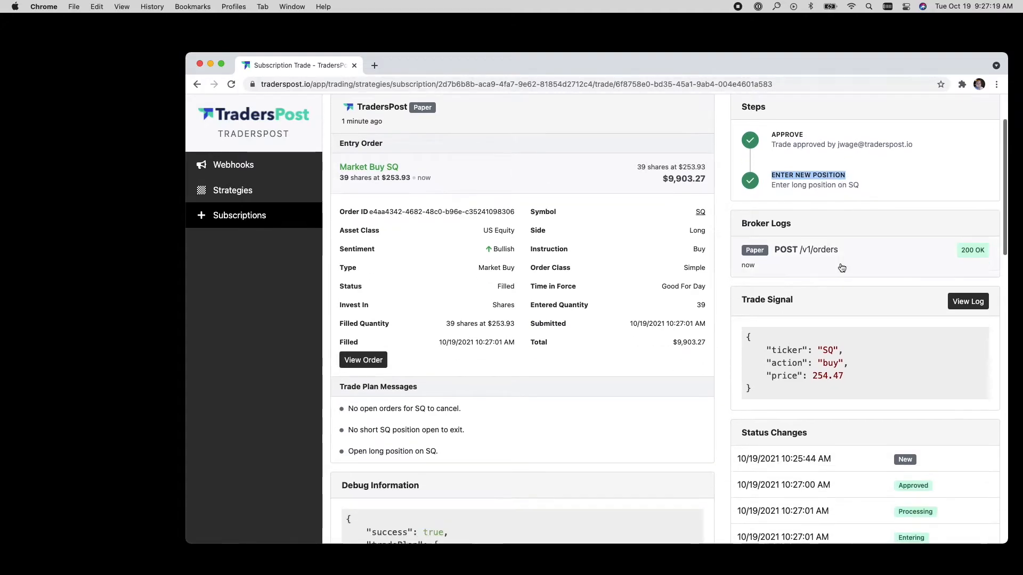
scroll(840, 267, "down", 5)
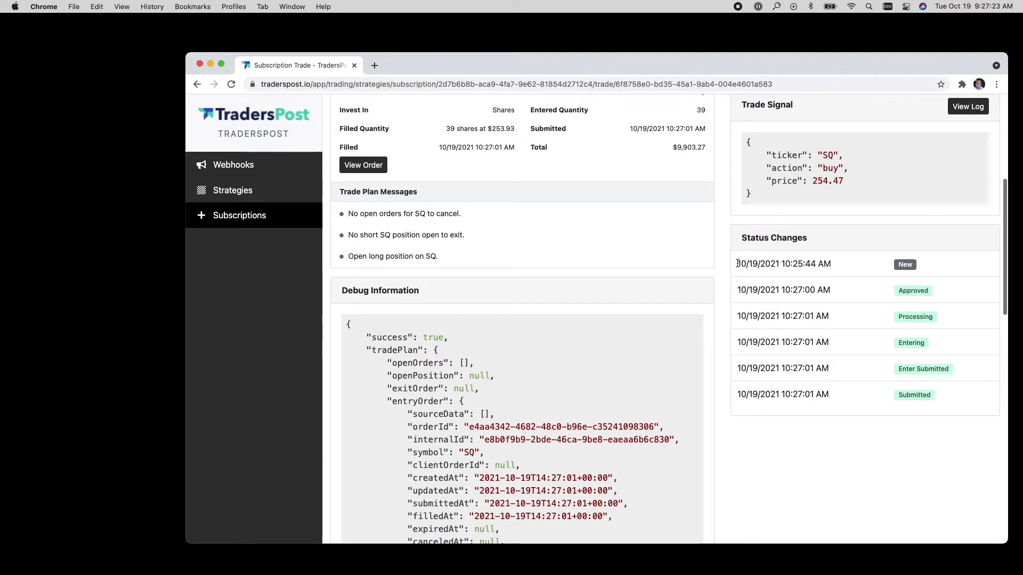
left_click_drag(738, 264, 834, 266)
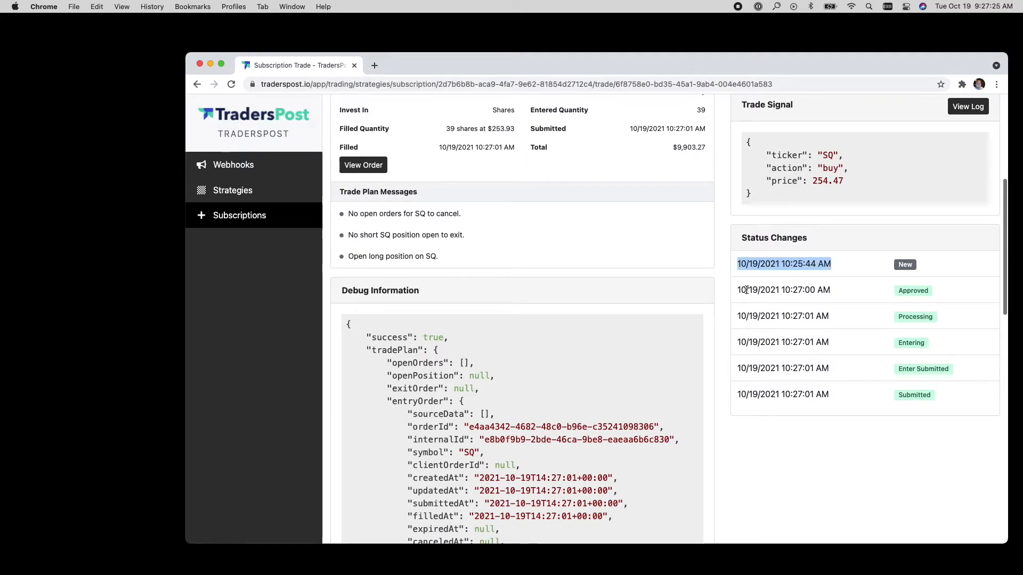
left_click_drag(739, 290, 839, 289)
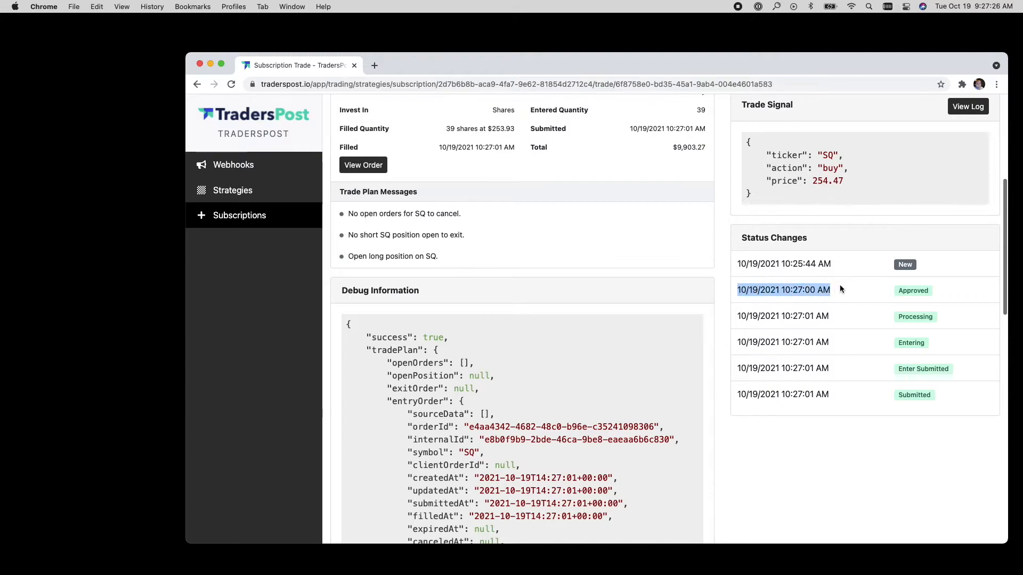
left_click(748, 314)
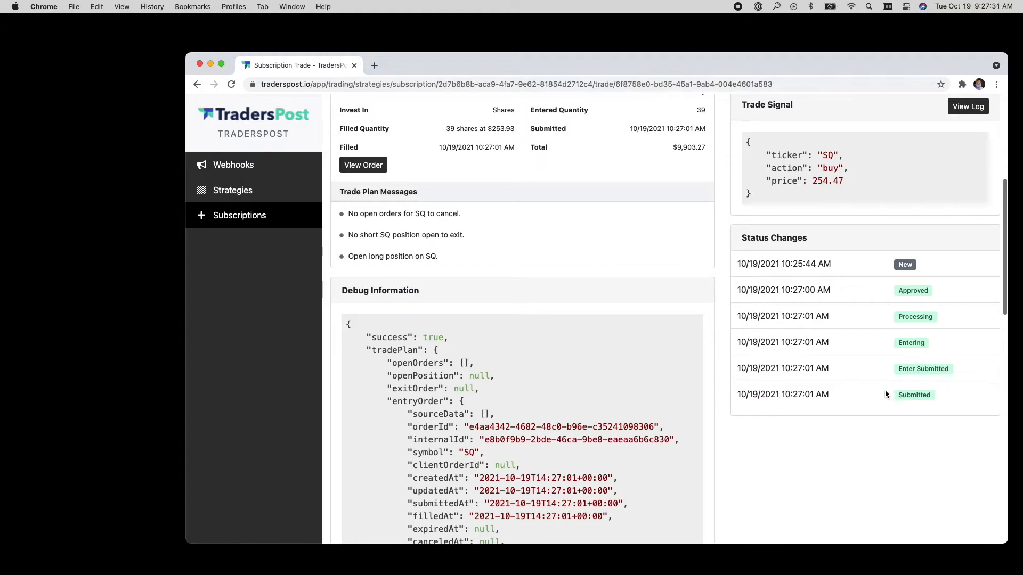
scroll(885, 395, "up", 5)
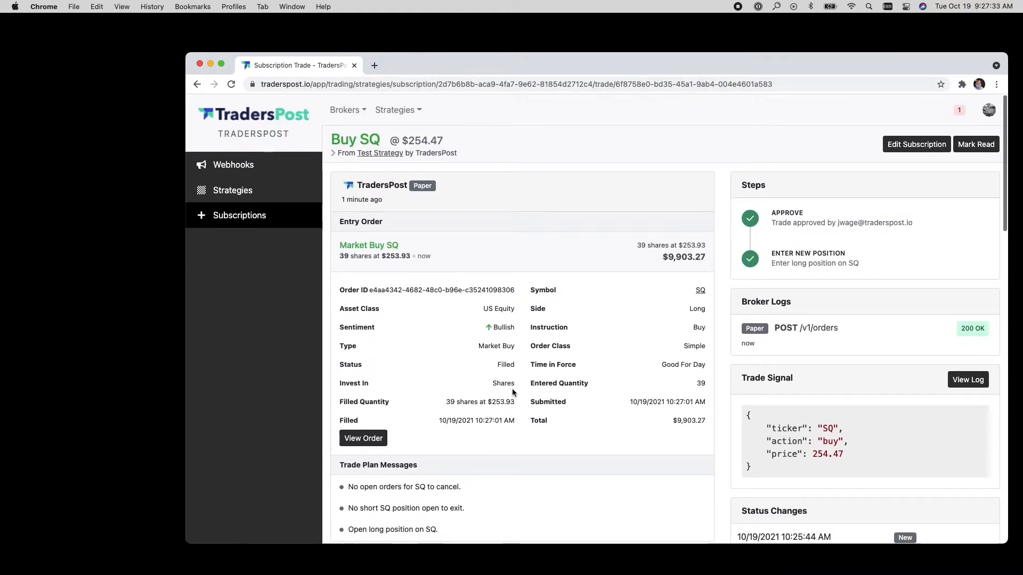
Step: Open the TradersPost paper broker account to check its open positions and closed orders
left_click(345, 110)
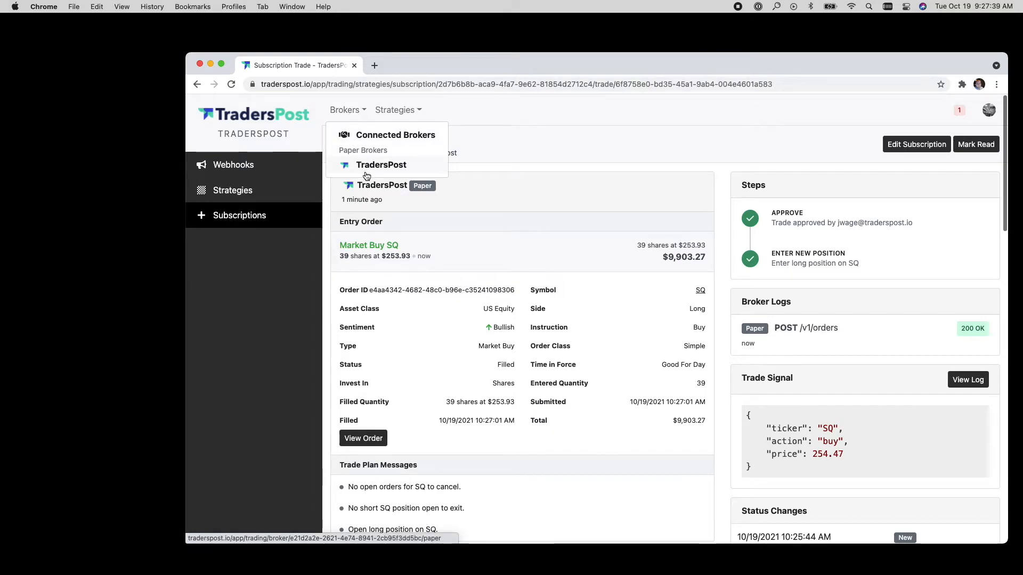
left_click(367, 166)
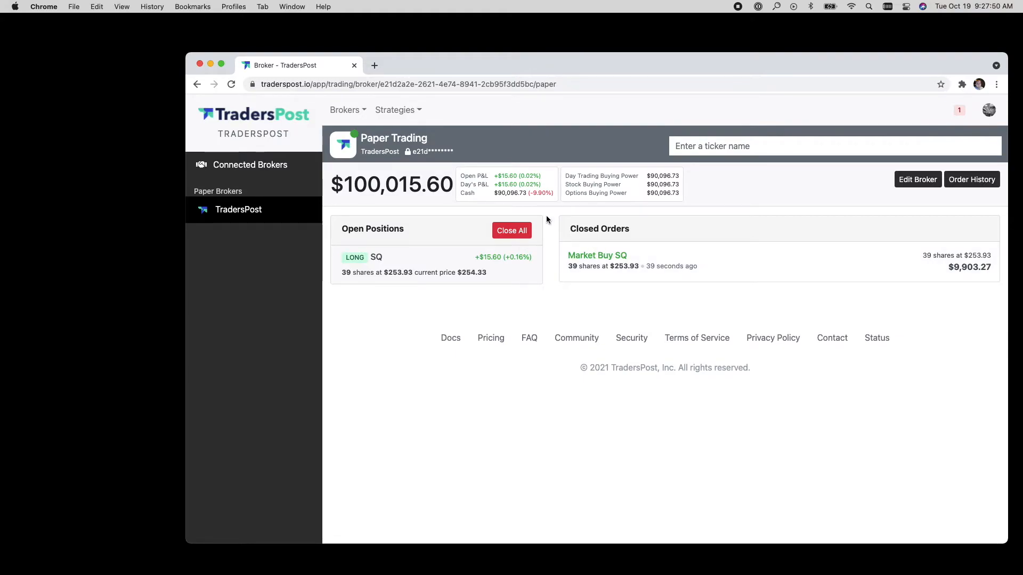
Step: Enable Auto submit on the Test Strategy subscription and save it
left_click(393, 110)
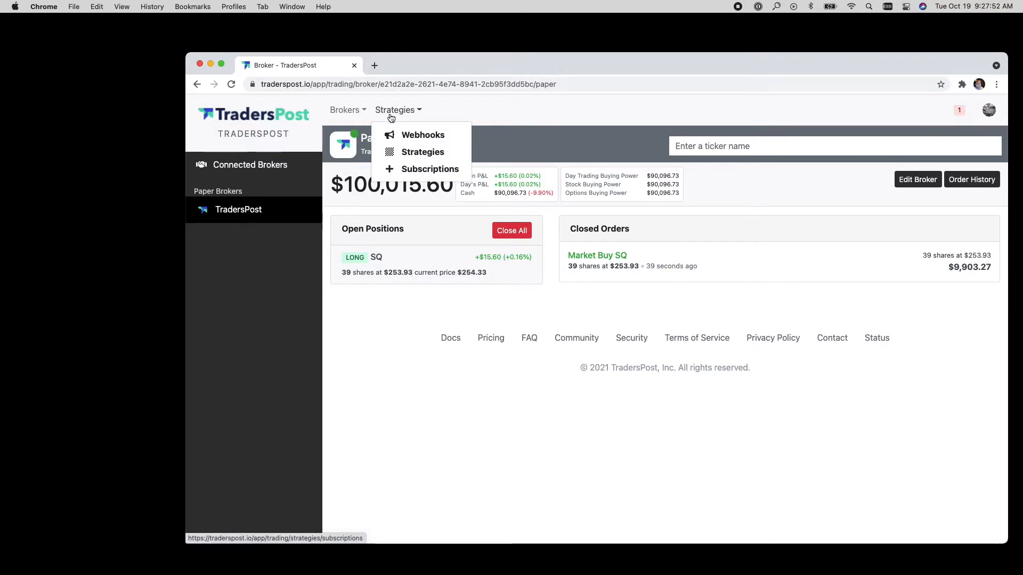
left_click(411, 167)
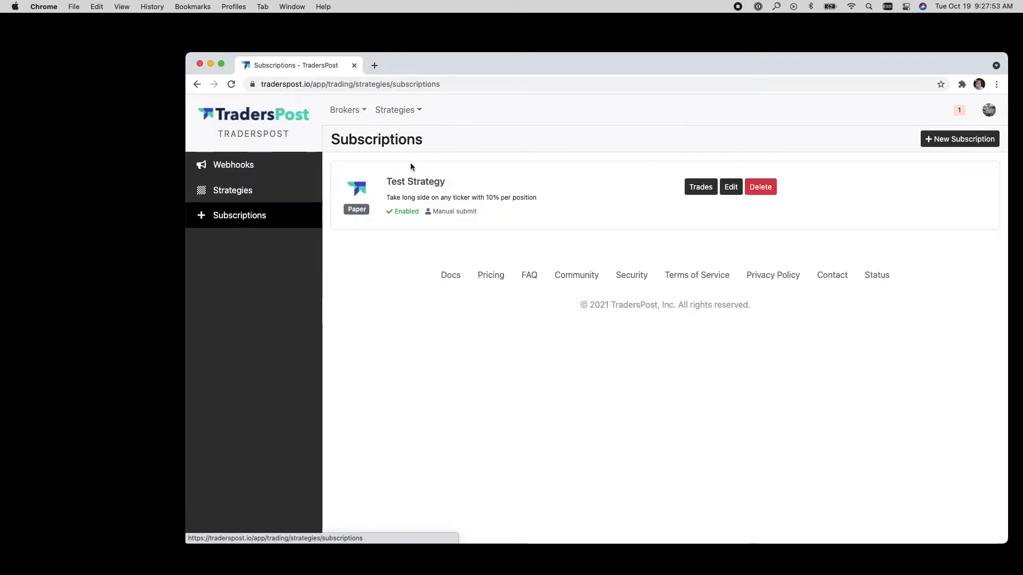
left_click(731, 187)
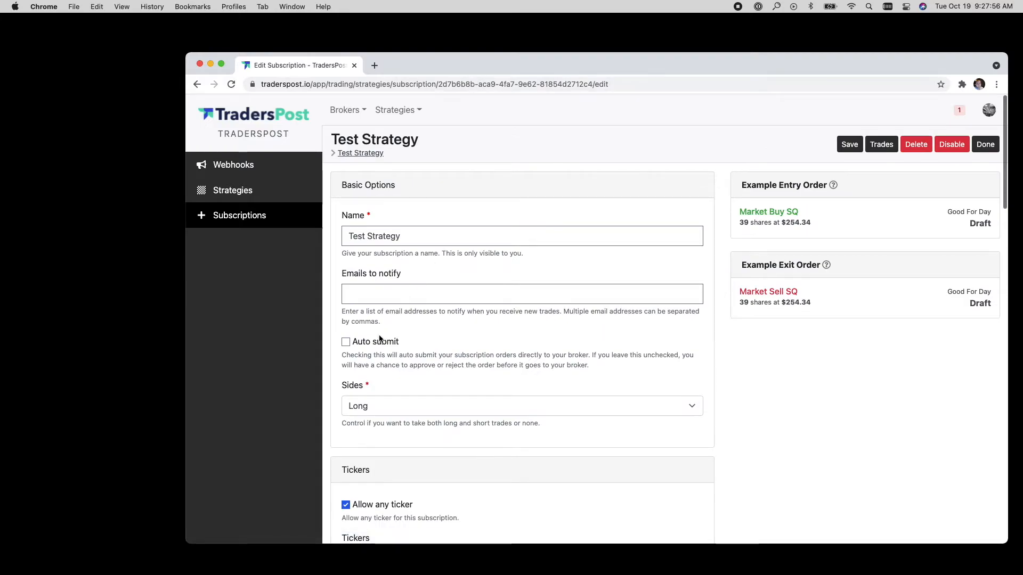
left_click(354, 345)
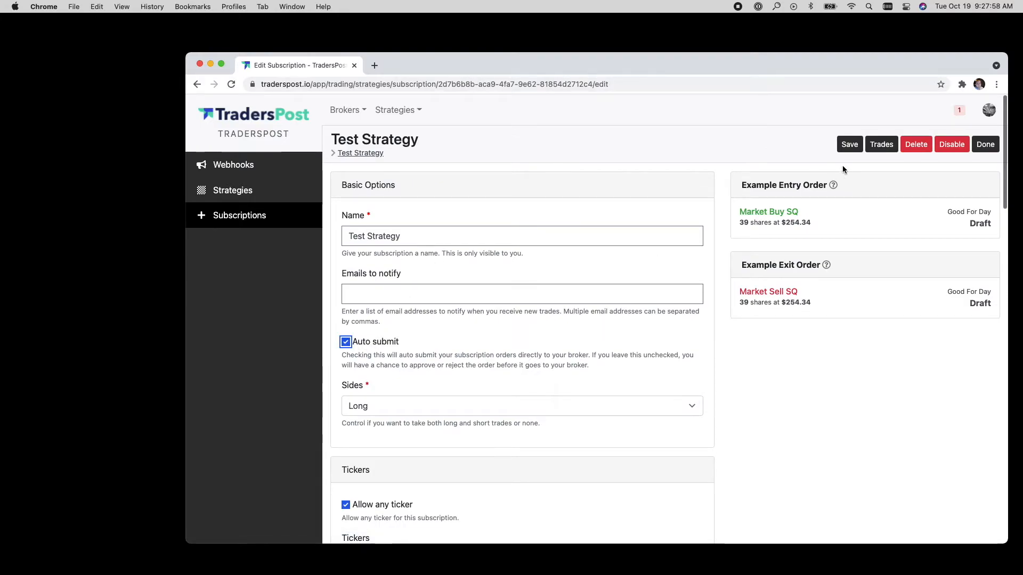
left_click(850, 146)
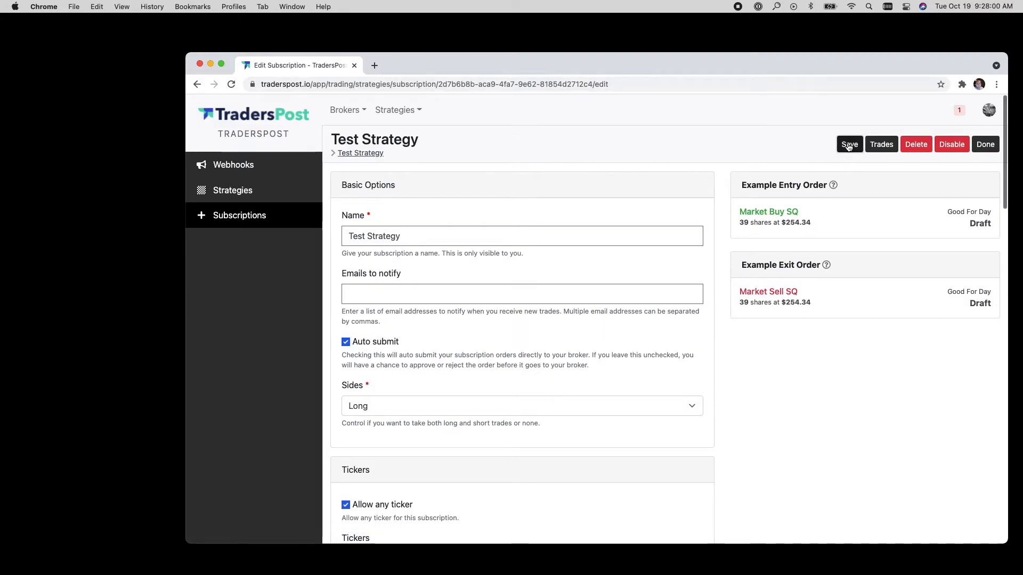
Step: Send a Sell webhook request for SQ from Test Webhook with the Test option turned off
left_click(397, 110)
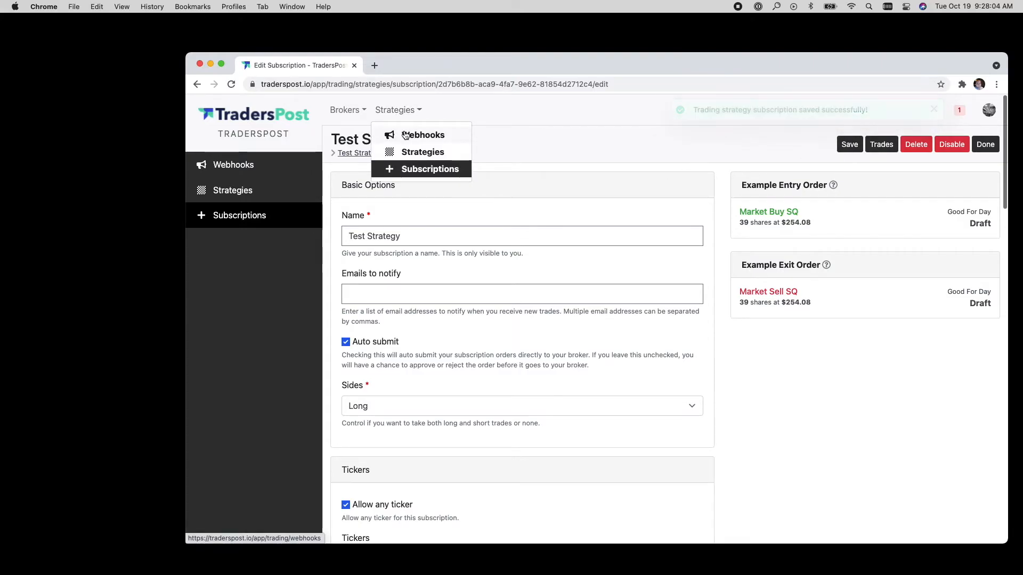
left_click(404, 135)
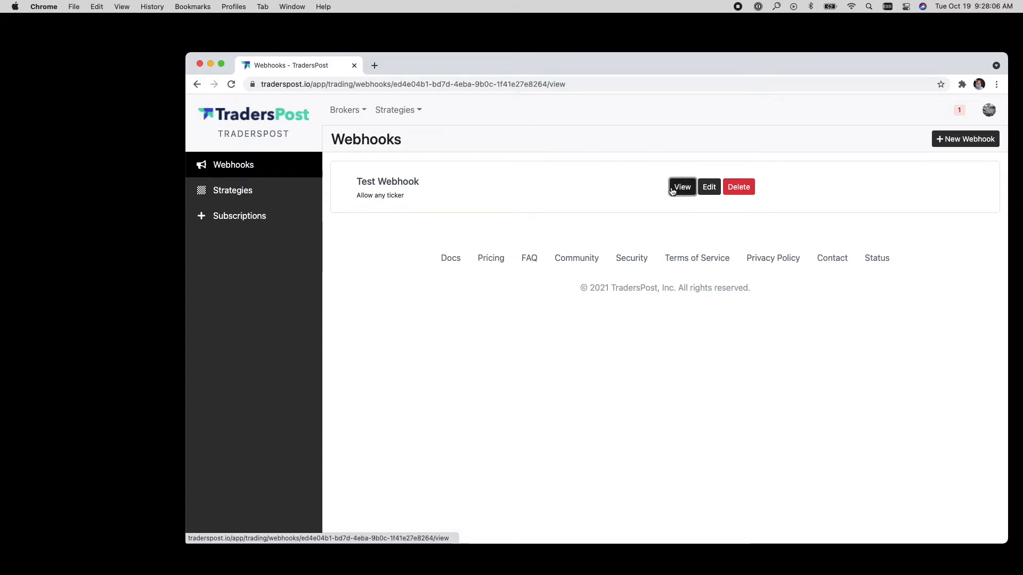
left_click(683, 187)
left_click(907, 144)
left_click(421, 254)
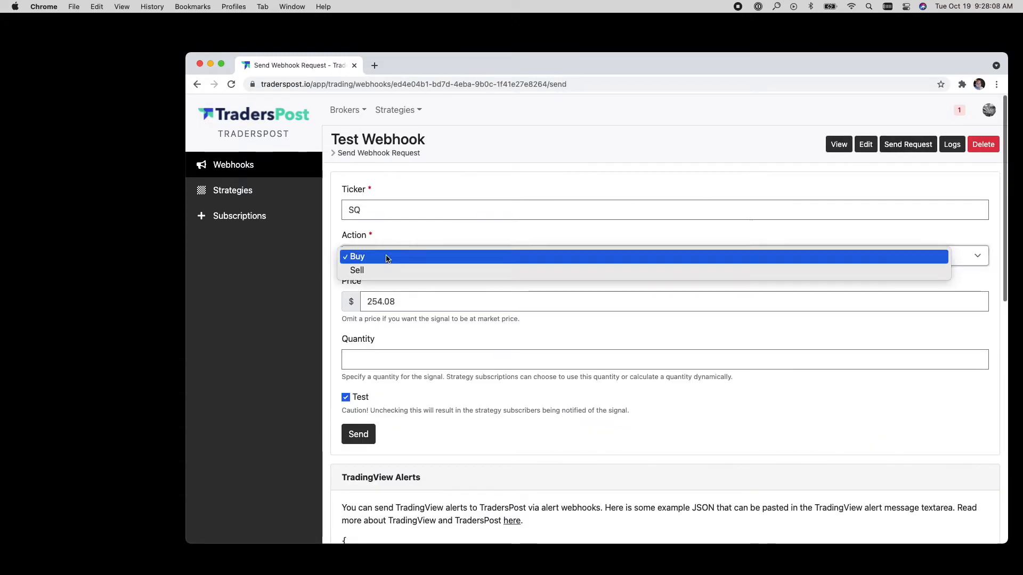
left_click(379, 268)
left_click(354, 395)
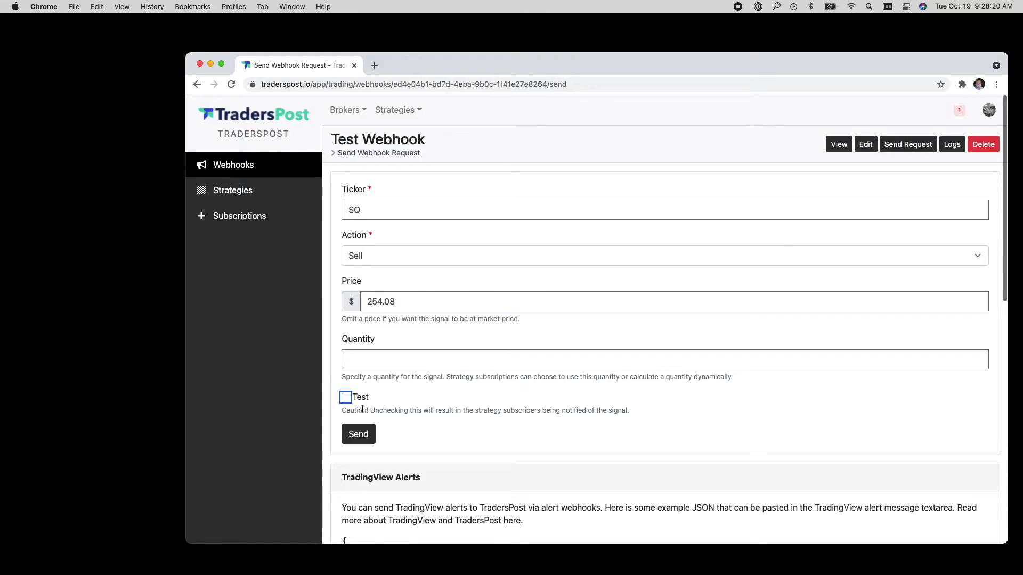
left_click(360, 436)
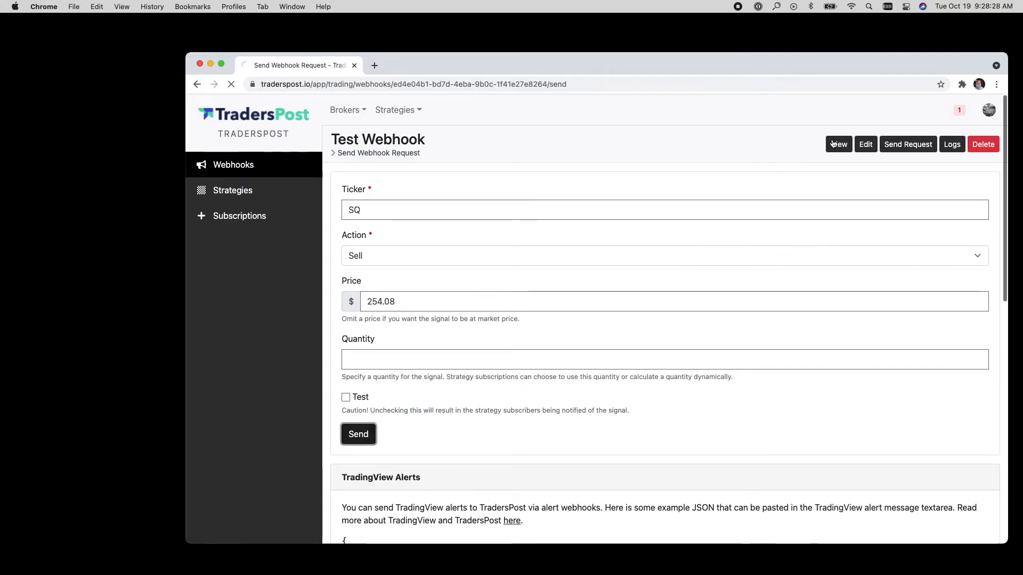
Step: Refresh the notifications, open the SQ sell trade and review its exit order details and trade signal
left_click(960, 111)
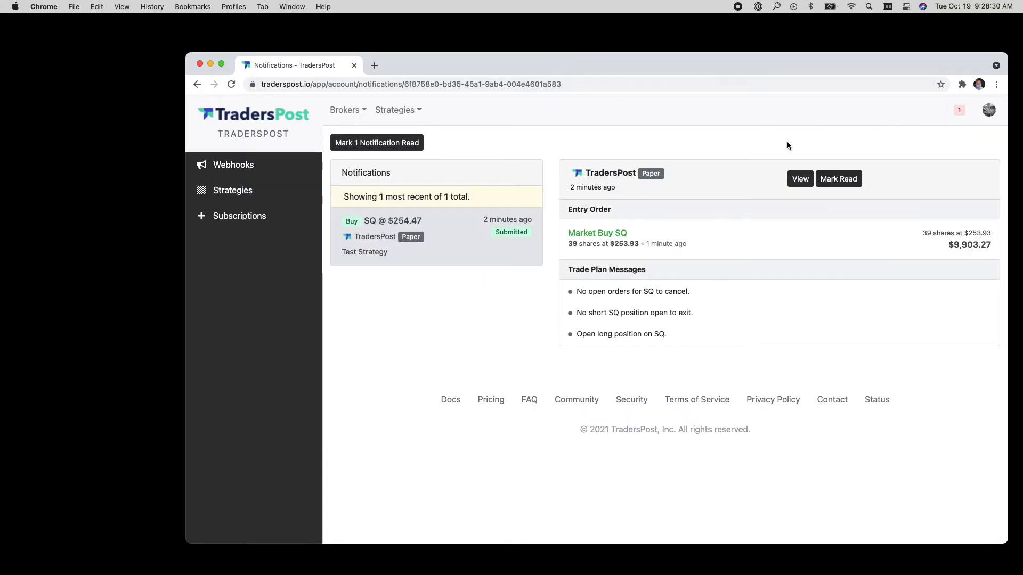
left_click(231, 84)
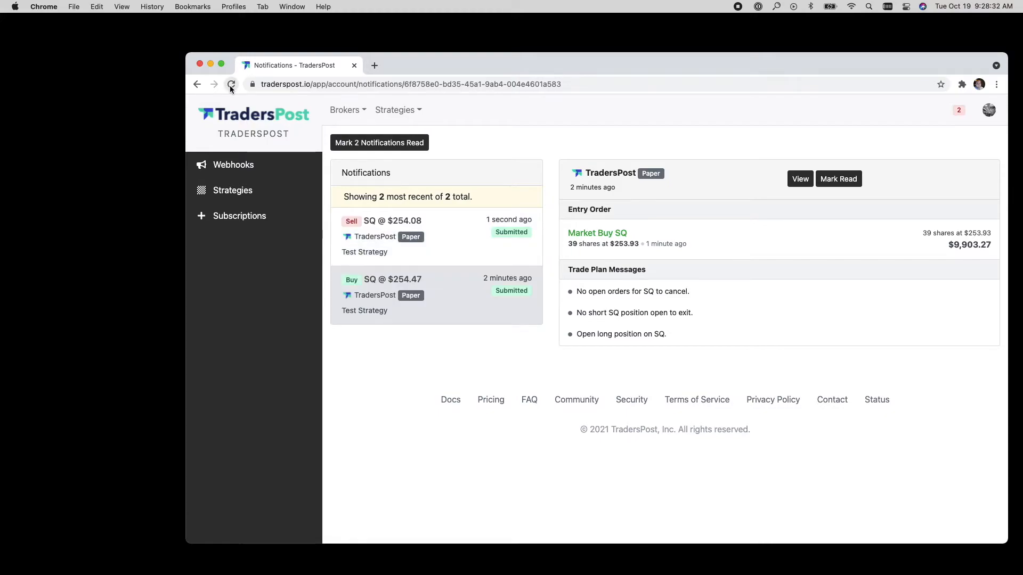
left_click(404, 233)
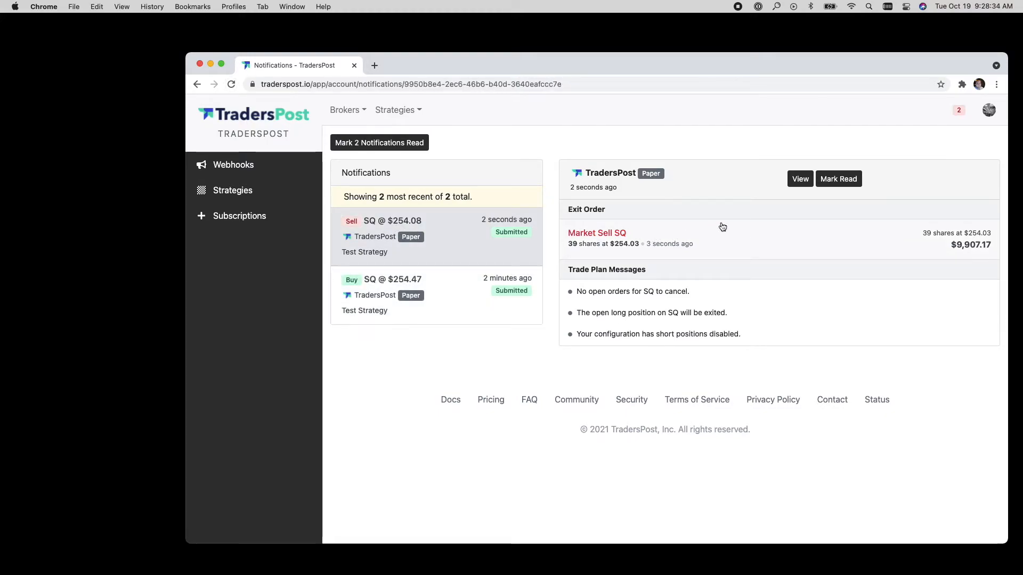
left_click(795, 179)
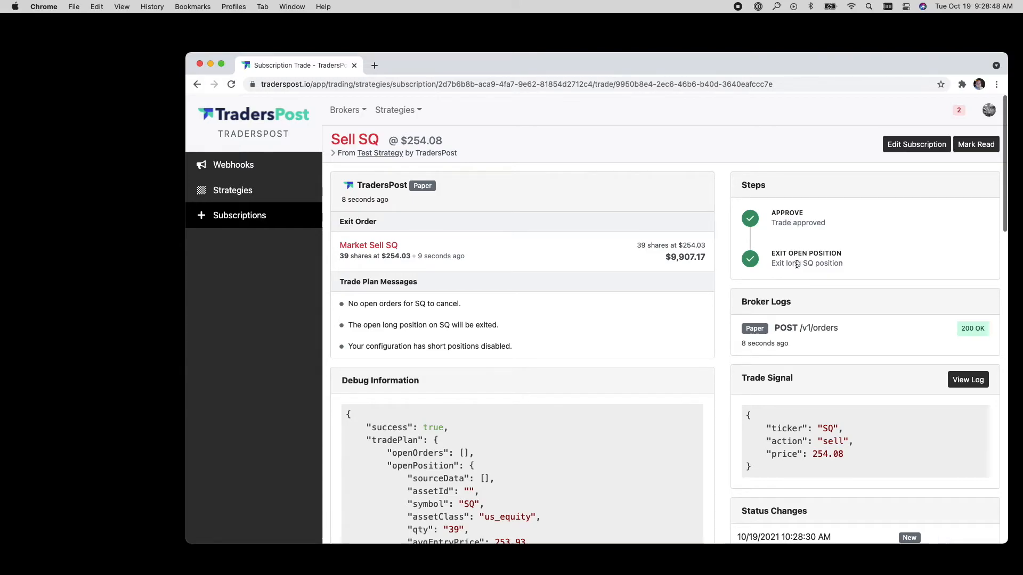
left_click(485, 262)
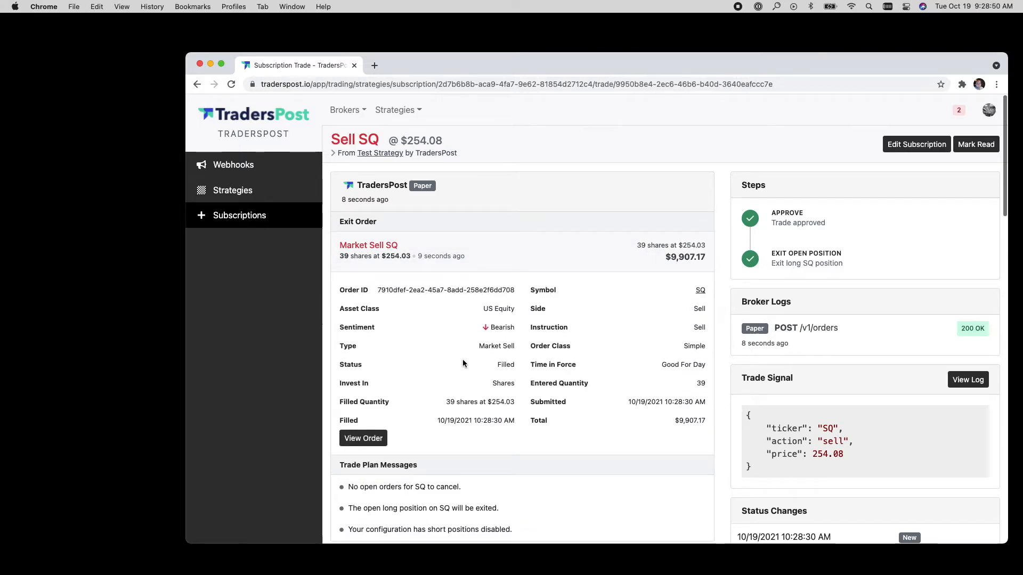
scroll(462, 364, "down", 5)
scroll(462, 360, "up", 5)
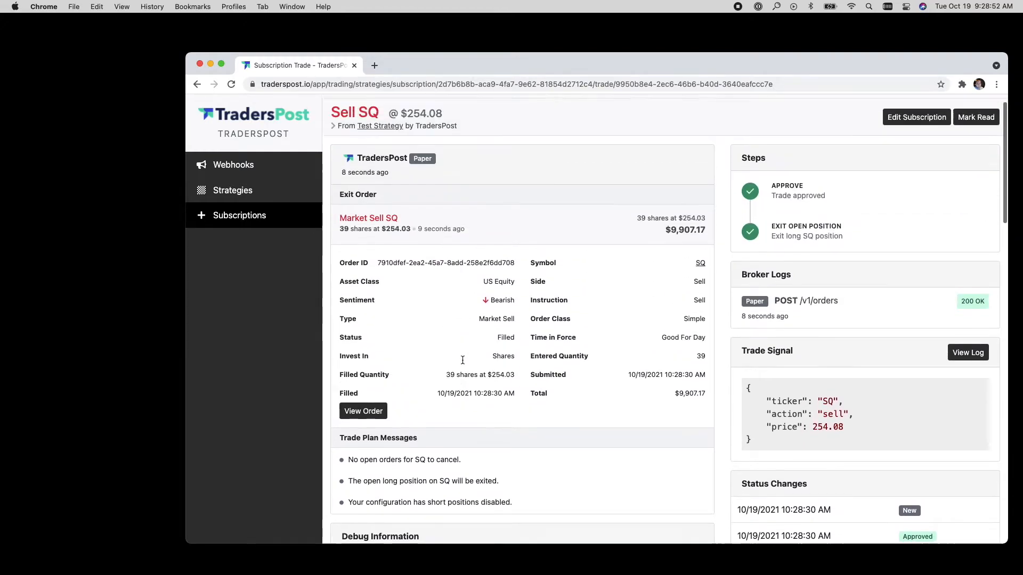
scroll(463, 360, "up", 2)
Step: Return to the TradersPost paper broker account and check its closed orders and account balance
left_click(346, 110)
left_click(360, 162)
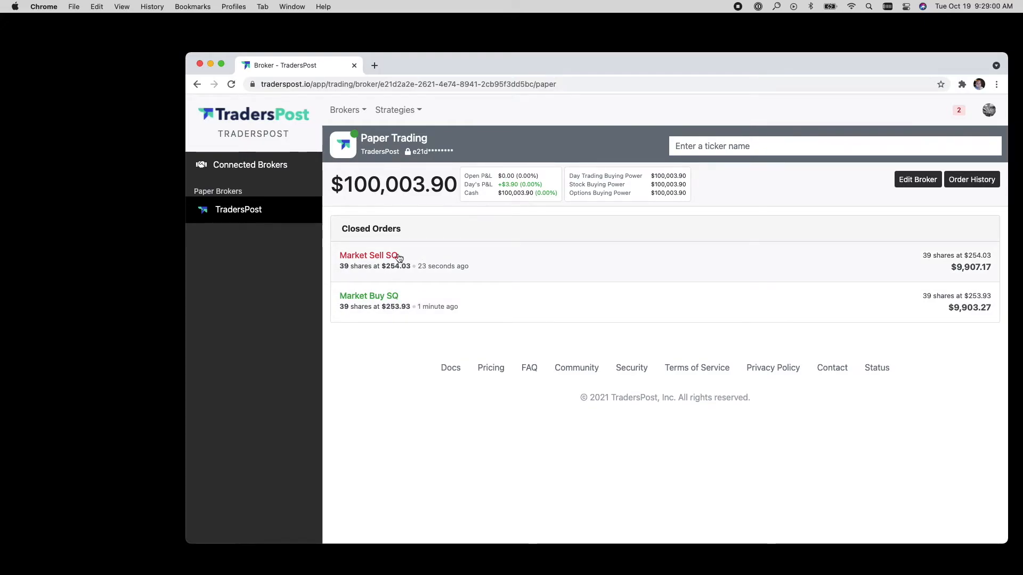
left_click_drag(454, 184, 411, 186)
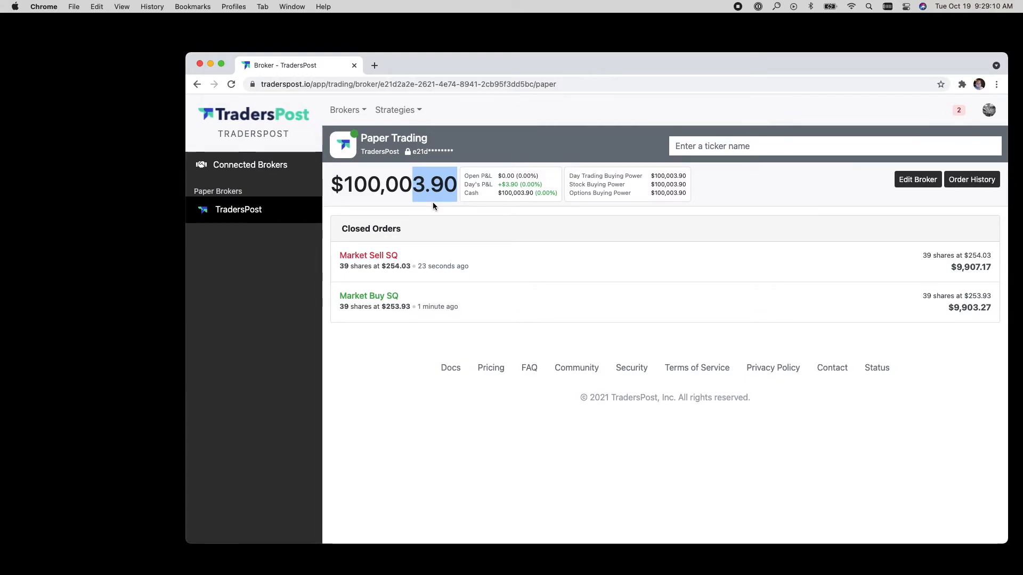
Step: Open the details of Test Webhook and reveal its hidden webhook URL
left_click(394, 110)
left_click(403, 135)
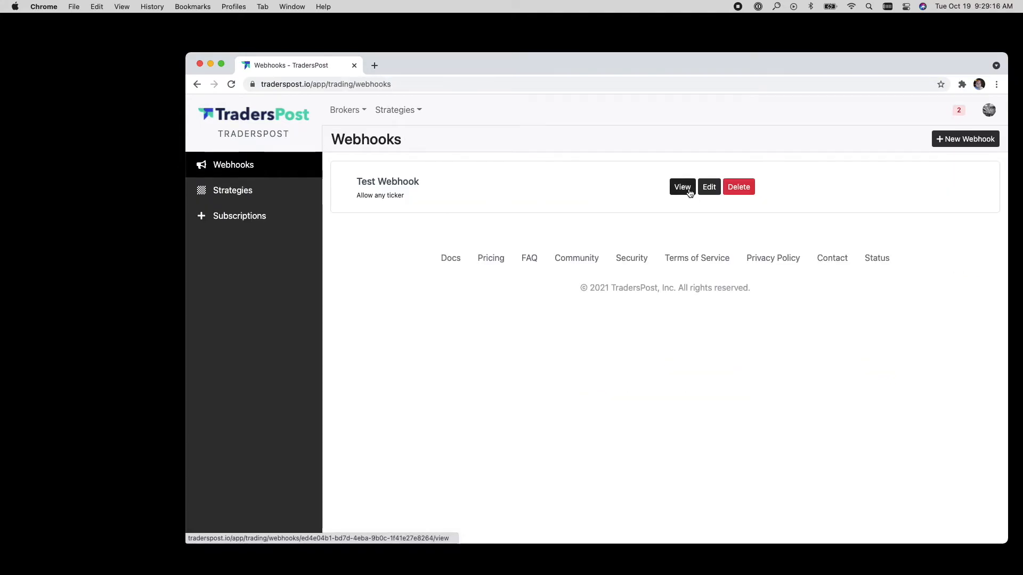
left_click(689, 191)
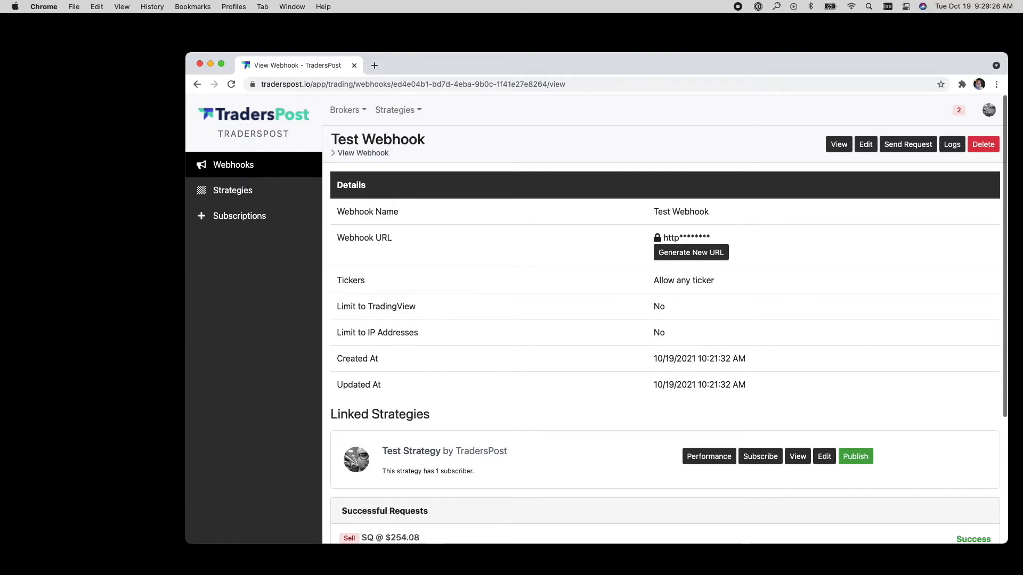
left_click(677, 238)
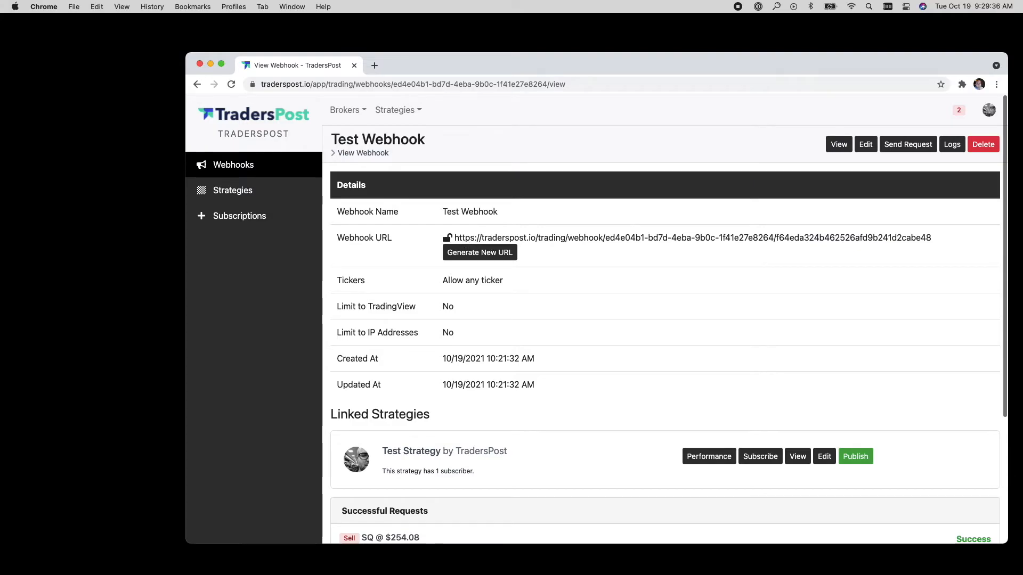
Step: Bring the TradingView window with the TSLA chart on screen and arrange it alongside the TradersPost browser window
left_click_drag(1022, 69, 405, 83)
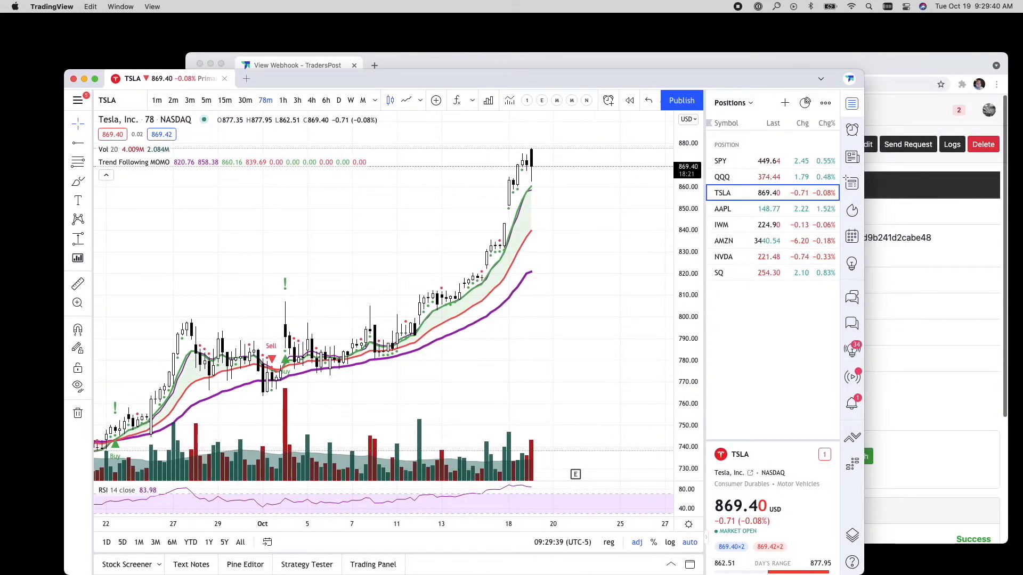
left_click_drag(951, 62, 952, 36)
left_click_drag(395, 79, 393, 74)
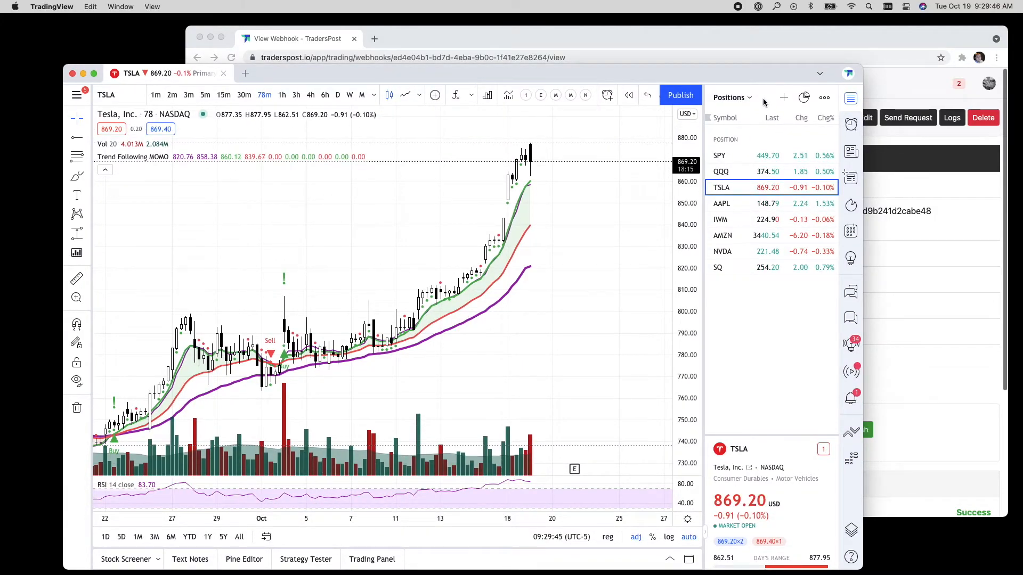
Step: Select the full webhook URL in TradersPost and switch back to the TSLA chart in TradingView
left_click(935, 213)
left_click_drag(933, 213, 457, 215)
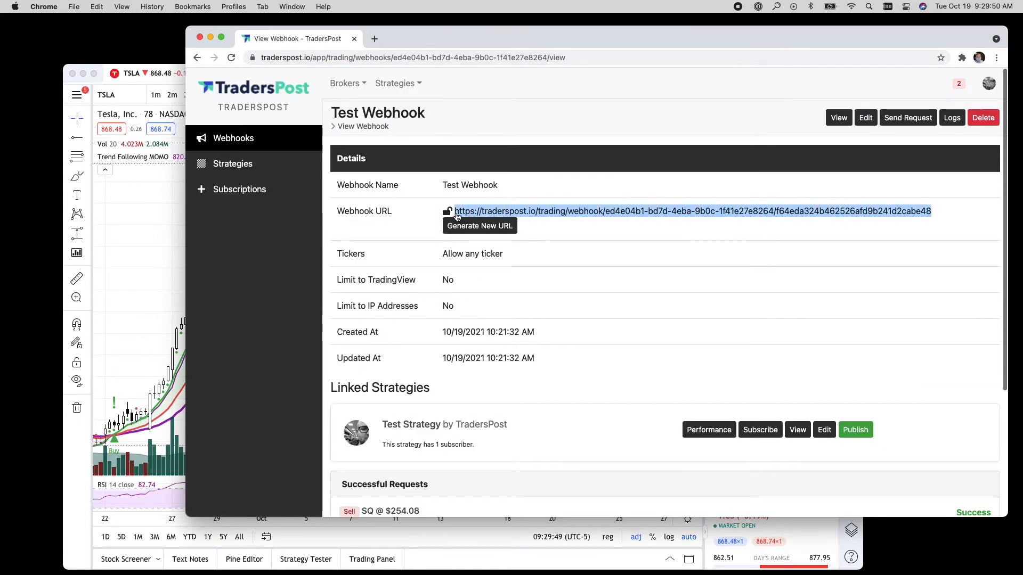
left_click(163, 73)
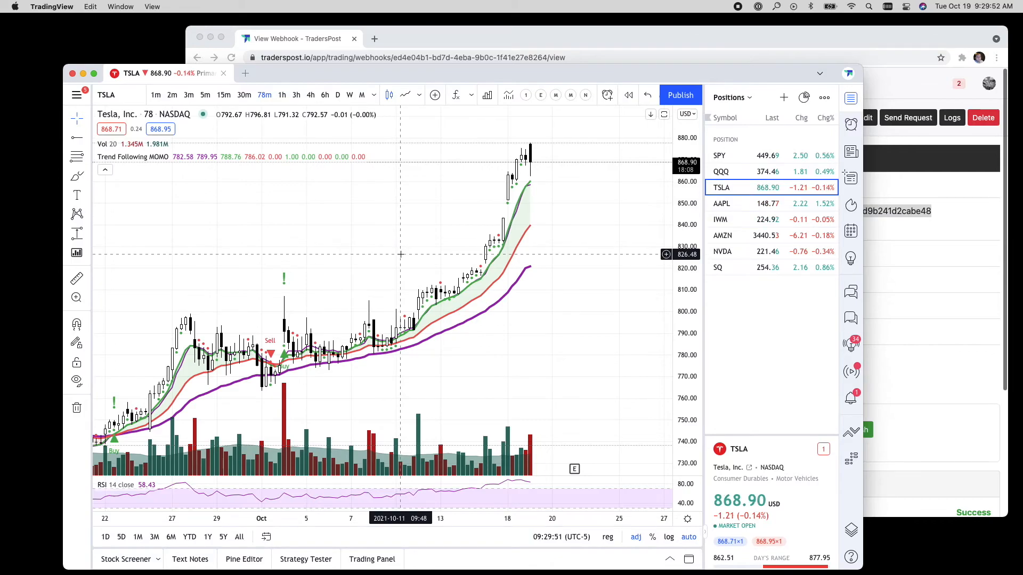
scroll(401, 255, "up", 3)
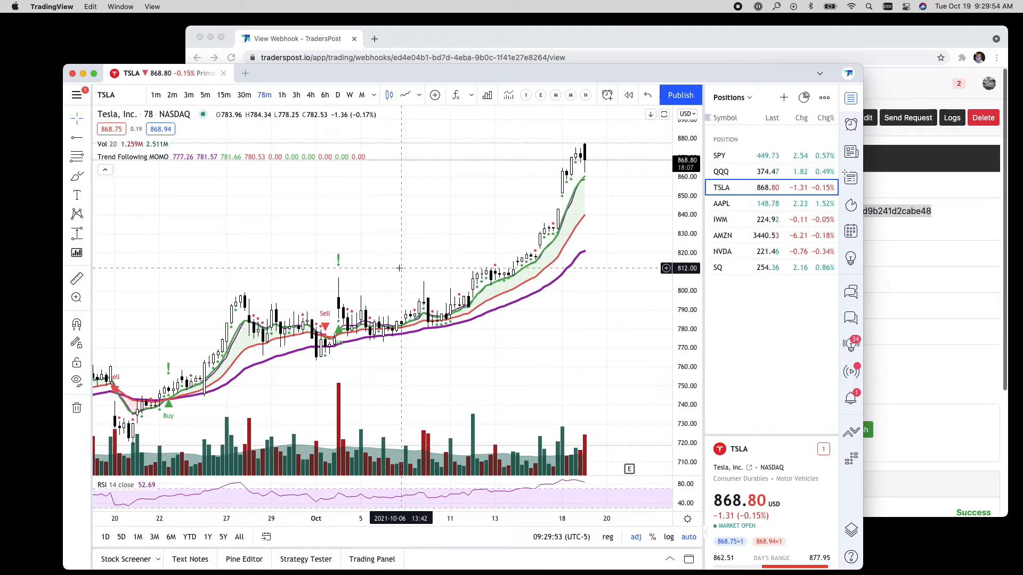
Step: Start a new TSLA alert on the Trend Following indicator's ProjectX Buy Alert condition, triggering Once Per Bar Close
scroll(374, 321, "up", 4)
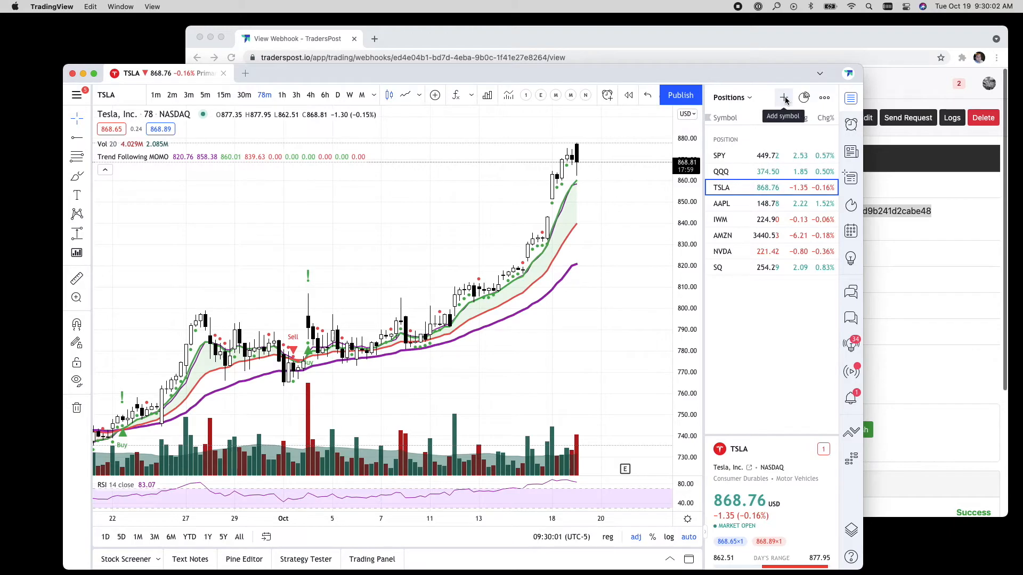
left_click(852, 124)
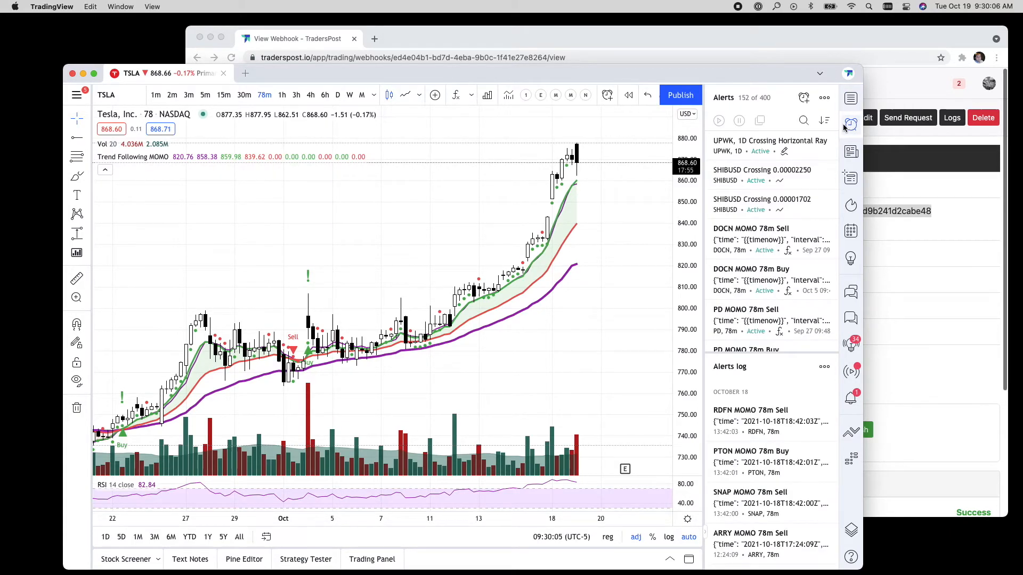
left_click(804, 96)
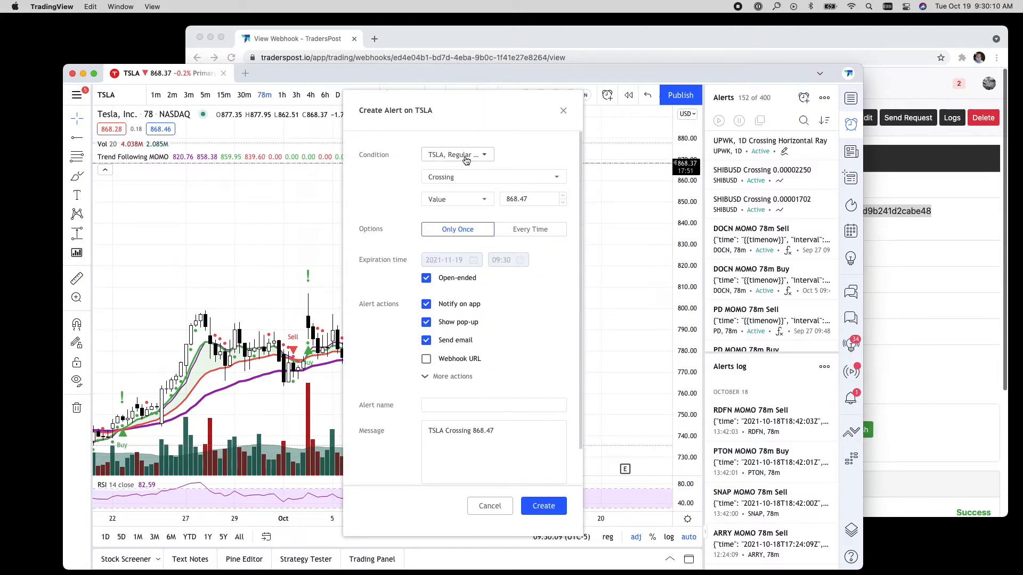
left_click(466, 160)
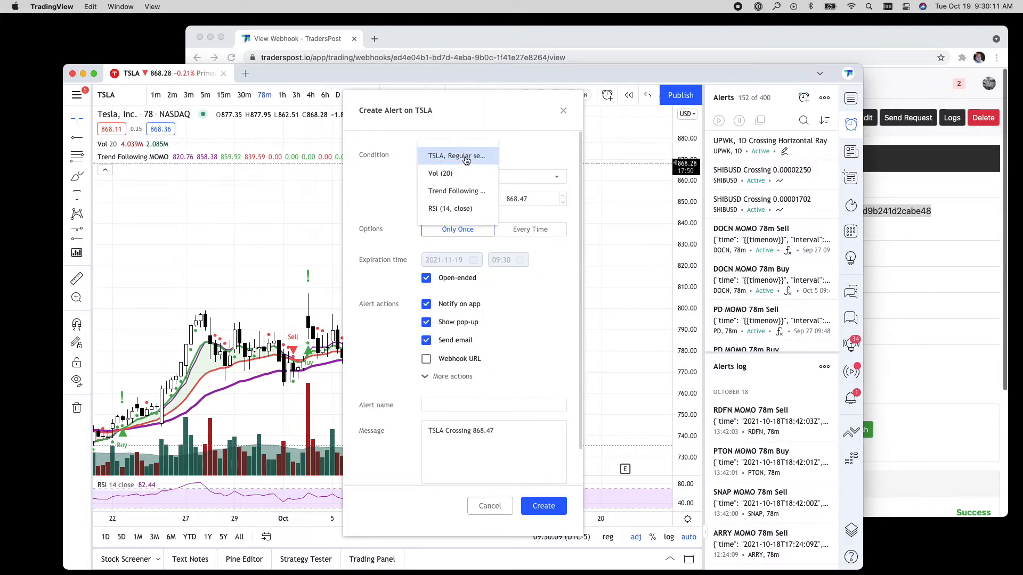
left_click(461, 193)
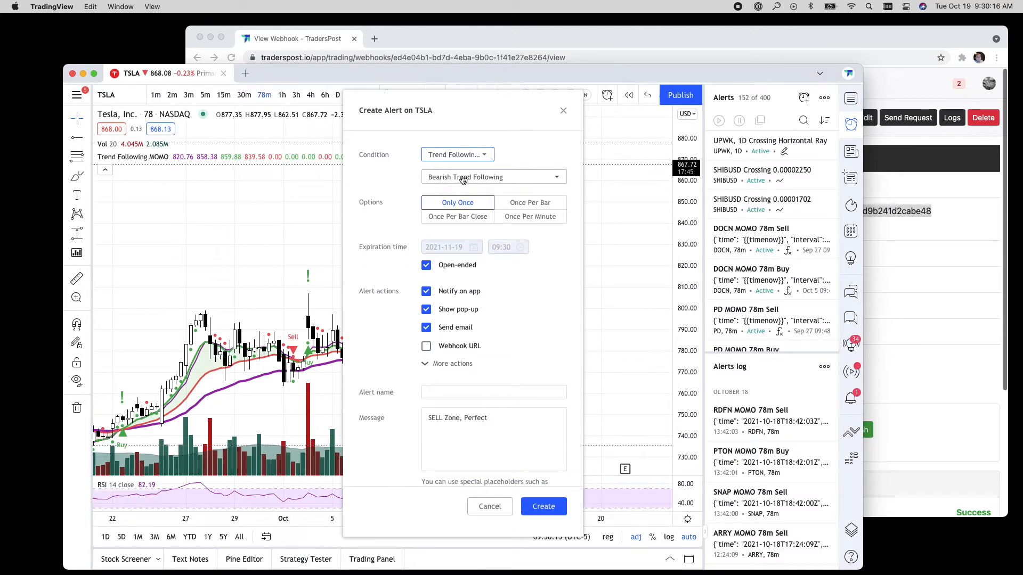
left_click(463, 178)
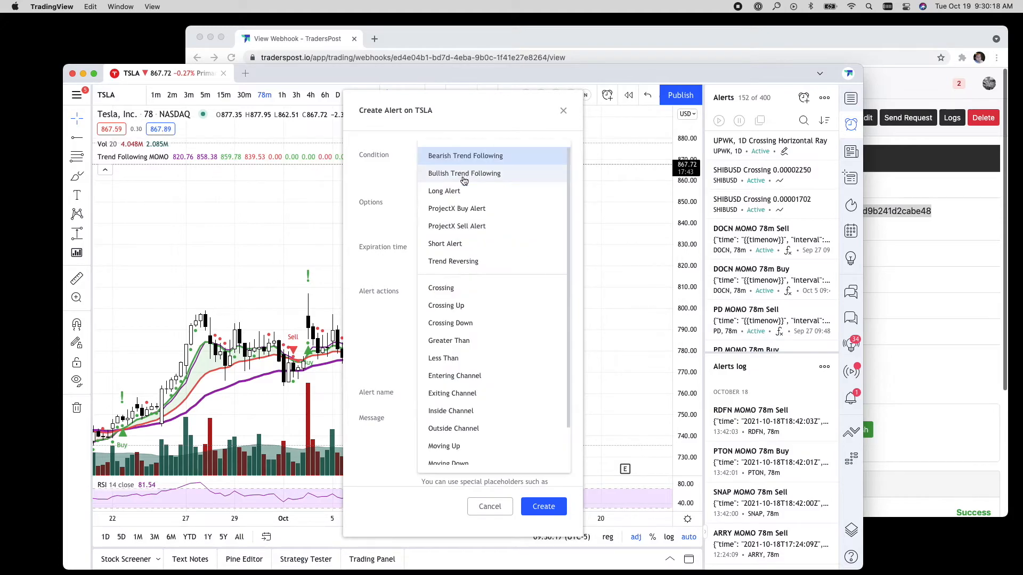
left_click(456, 209)
left_click(451, 218)
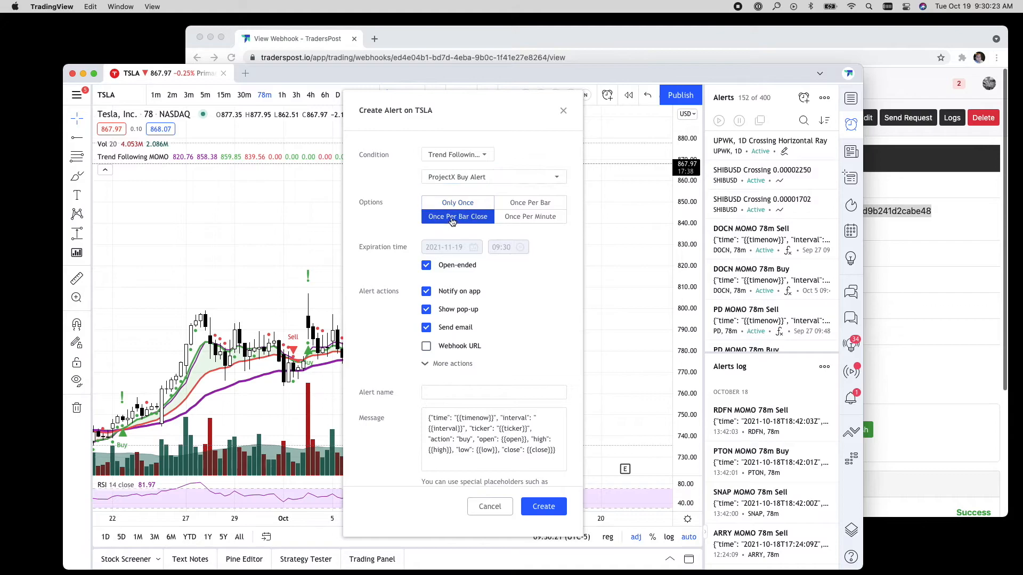
Step: Turn off the app, pop-up and email notifications, then enable Webhook URL and paste the TradersPost webhook URL
left_click(442, 295)
left_click(447, 311)
left_click(444, 327)
left_click(442, 346)
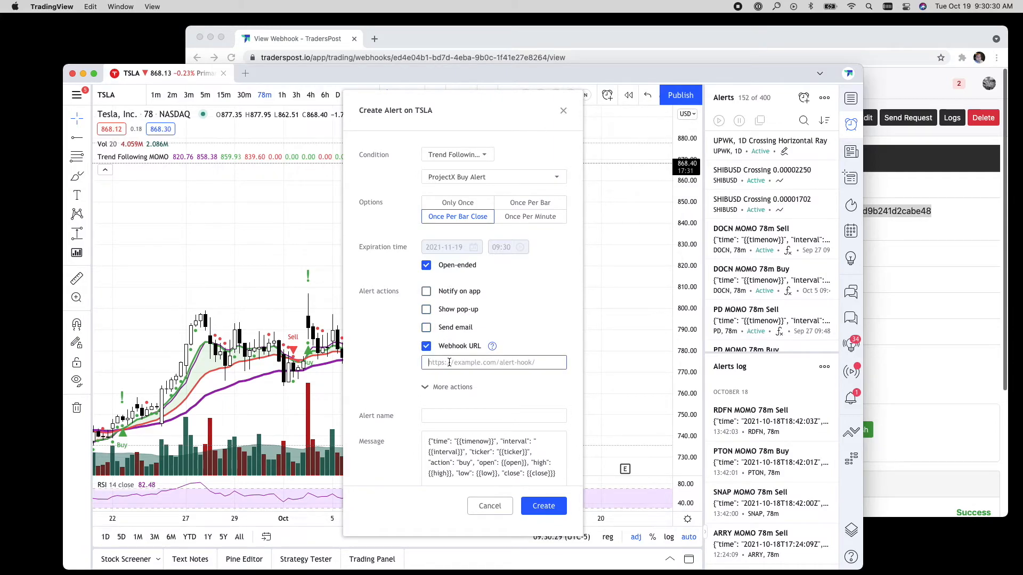
key("super+v")
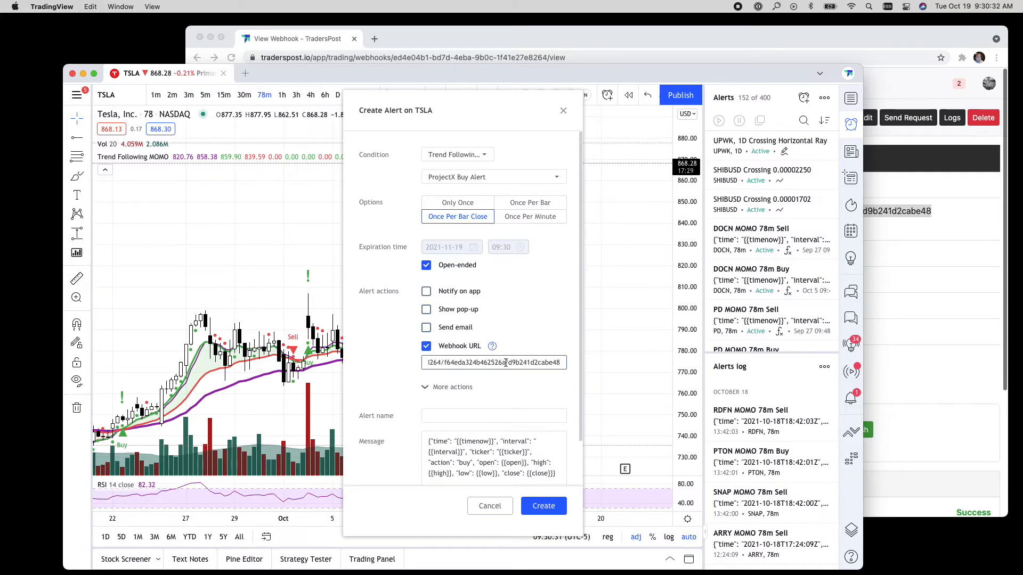
left_click(887, 180)
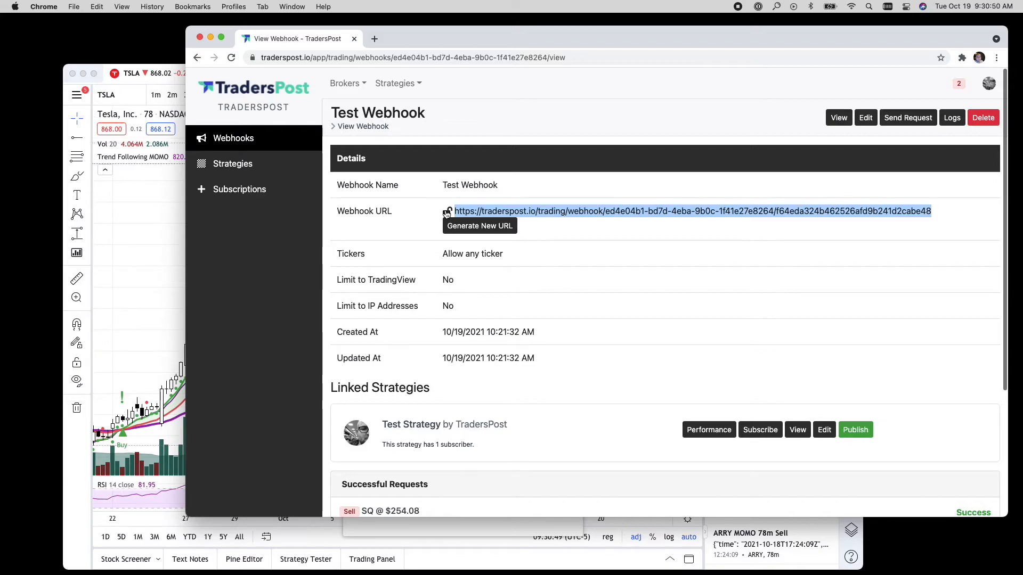
left_click(149, 226)
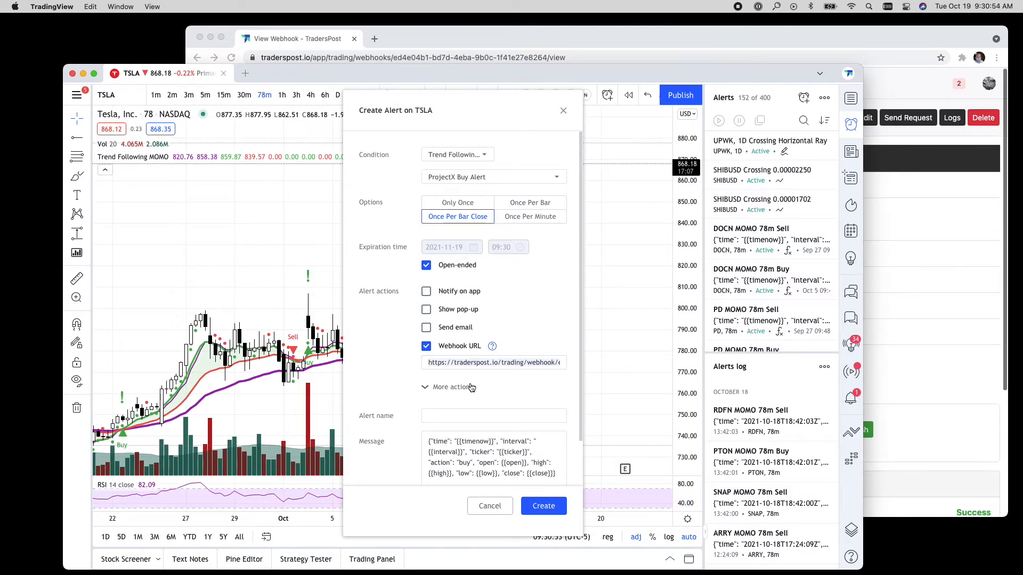
Step: Name the alert "TSLA MOMO 78m Buy" and review its JSON message
left_click(460, 415)
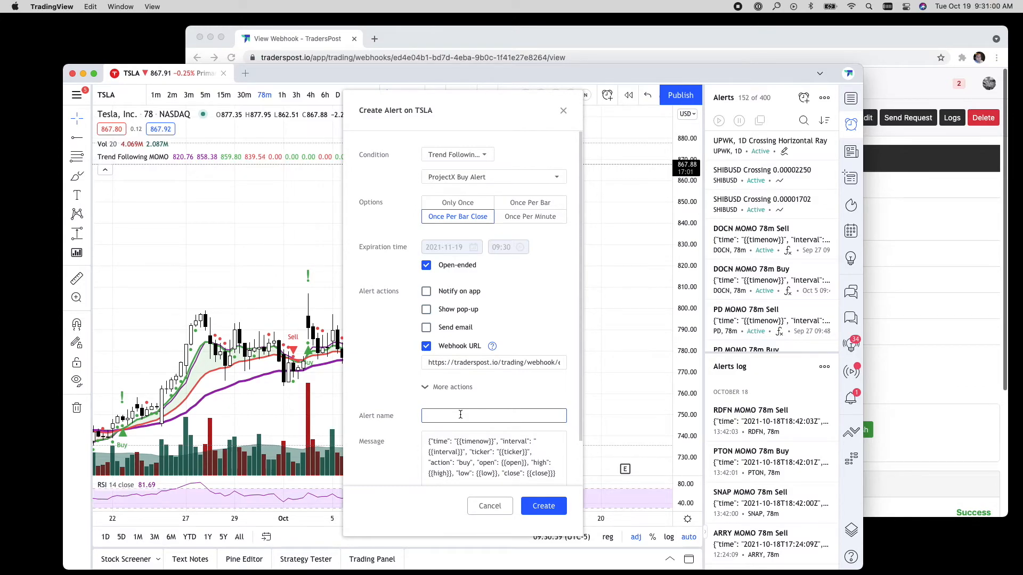
type("TSLA MOMO 78m Buy")
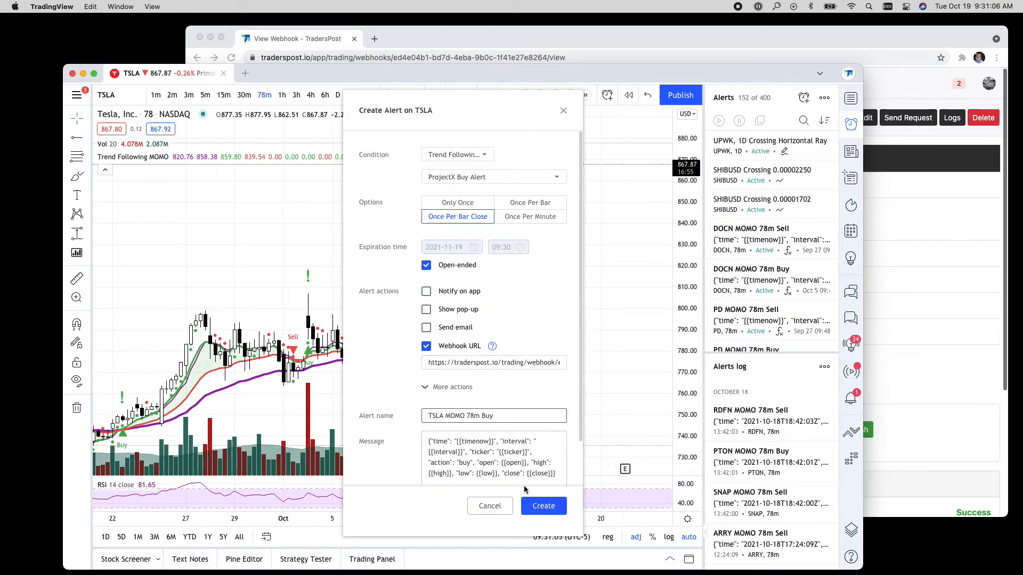
scroll(533, 480, "down", 1)
left_click(493, 464)
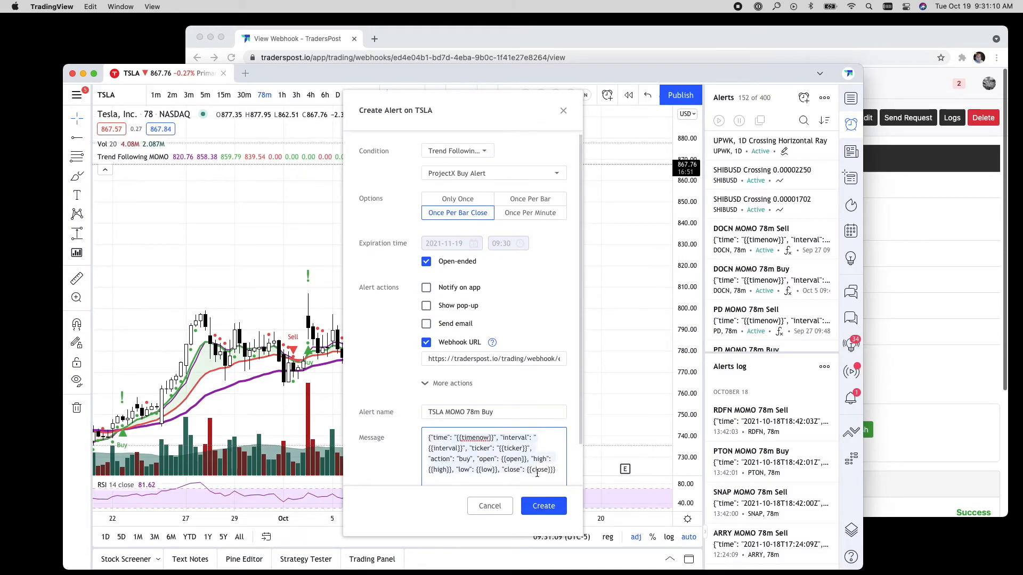
scroll(551, 474, "down", 2)
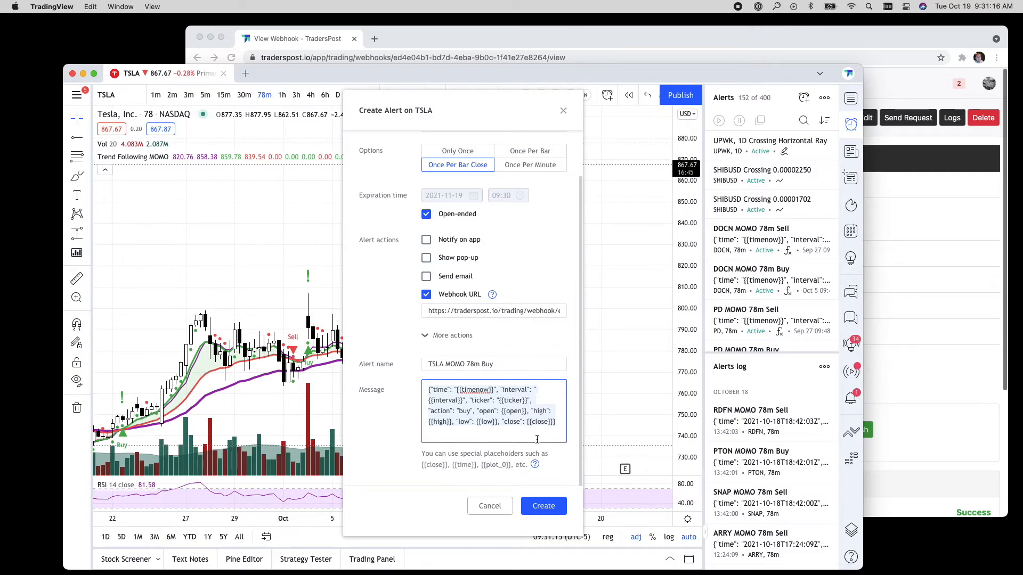
Step: Switch to Chrome and open the TradingView page of the TradersPost documentation in a new tab
left_click(430, 42)
key("super+t")
type("trad")
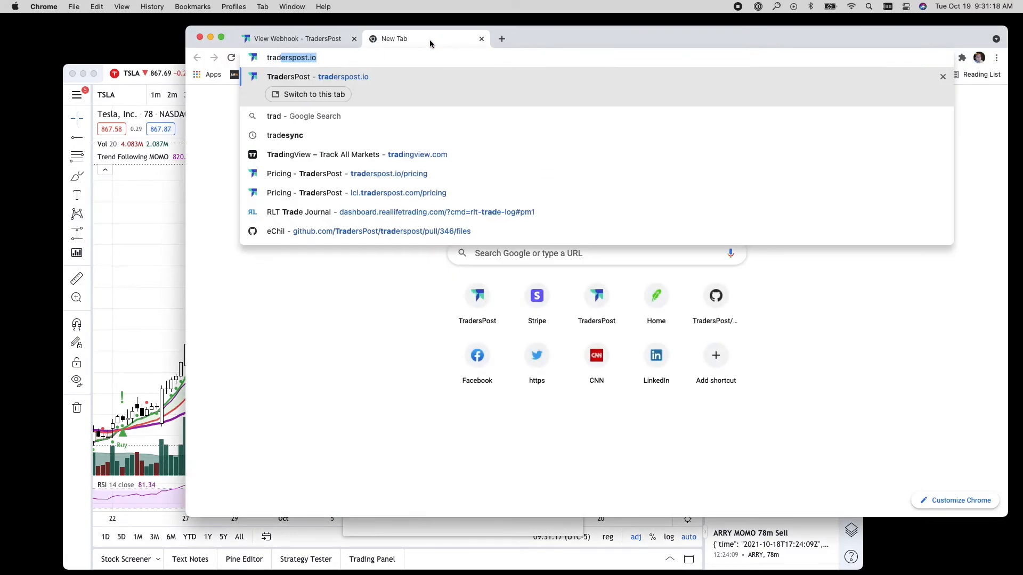
key("Return")
left_click(568, 84)
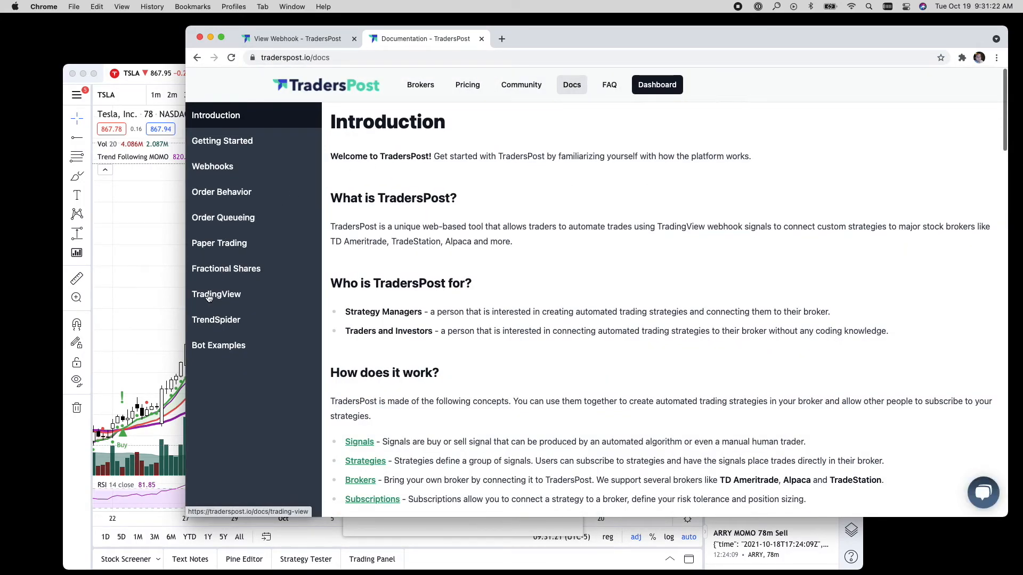
left_click(216, 297)
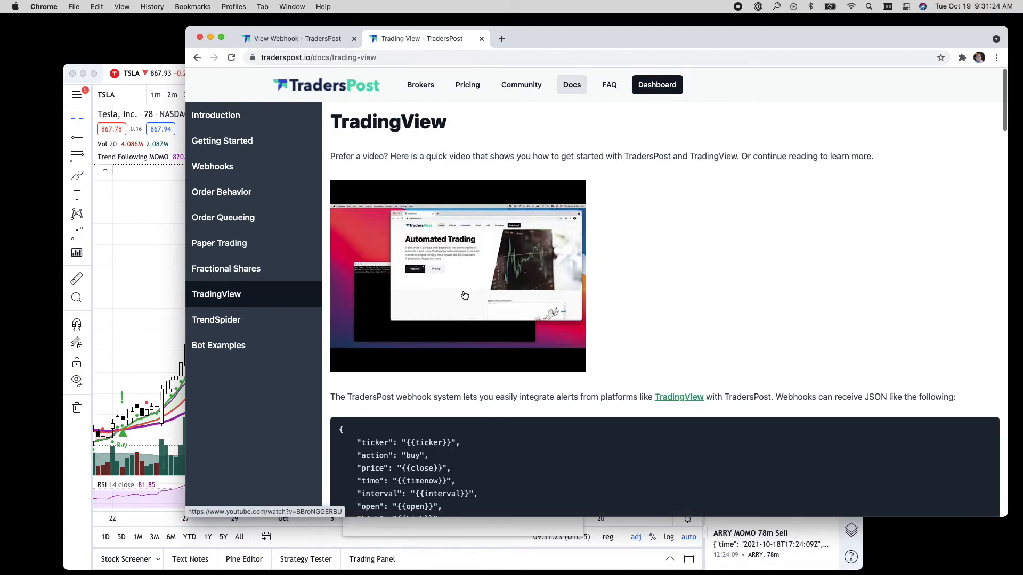
Step: Examine the buy and sell alertcondition lines in the documentation's Trend Following MOMO script
scroll(465, 295, "down", 10)
scroll(465, 295, "down", 10)
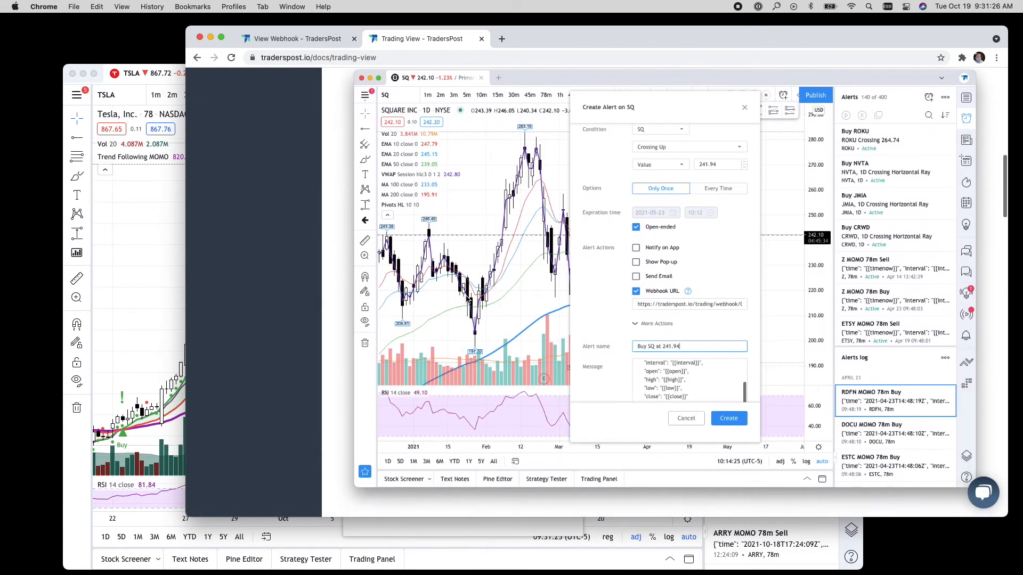
scroll(466, 296, "down", 5)
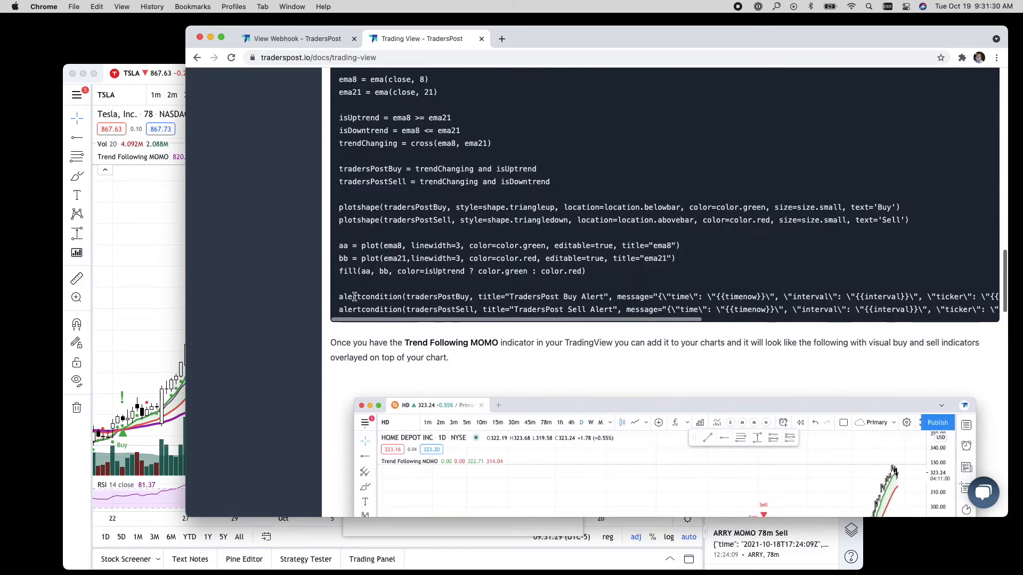
left_click_drag(339, 297, 343, 319)
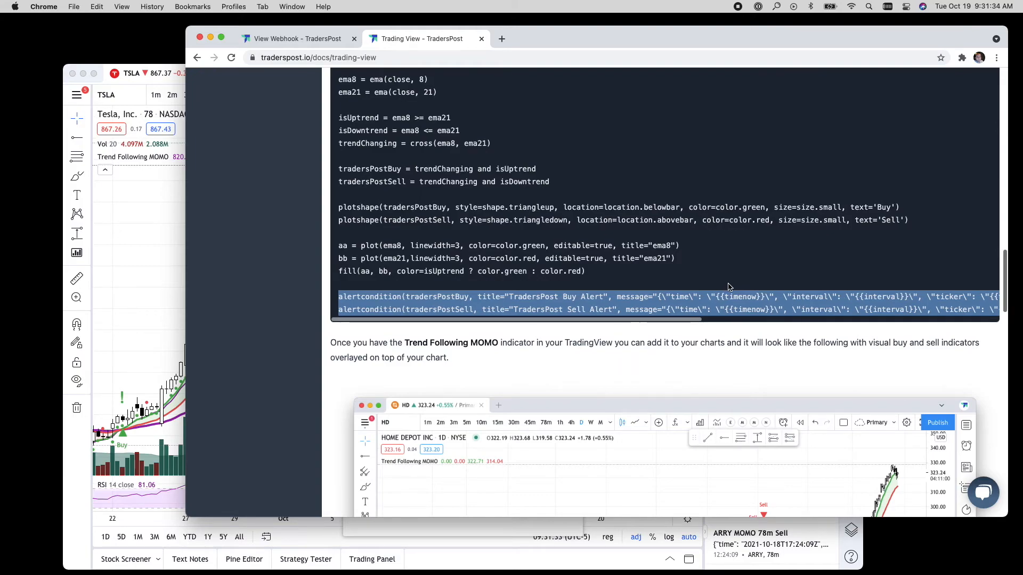
scroll(725, 287, "right", 10)
scroll(727, 287, "left", 10)
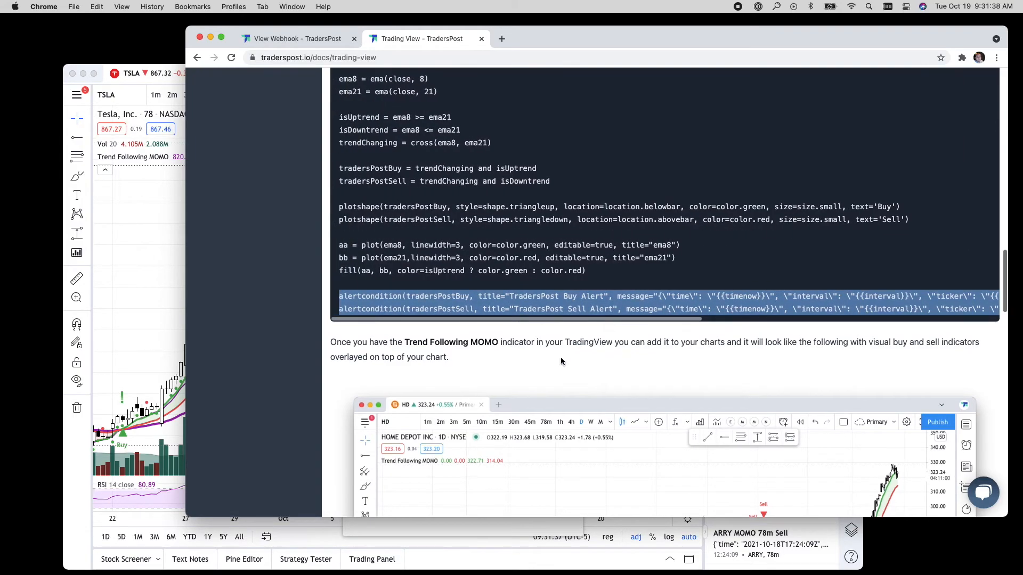
scroll(560, 356, "down", 3)
Step: Return to TradingView, create the configured TSLA buy alert and check its details in the alerts list
left_click(135, 222)
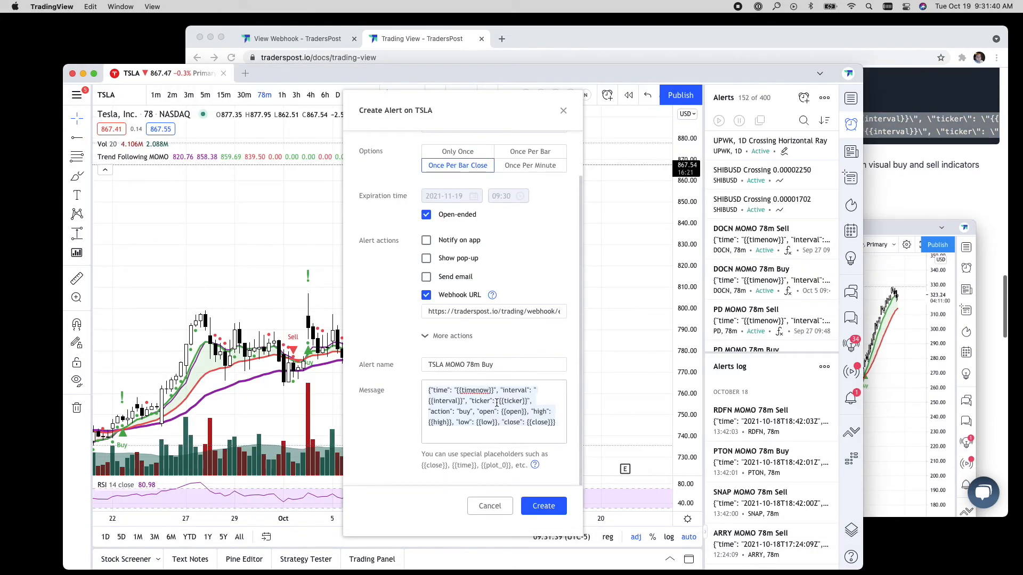
left_click(537, 509)
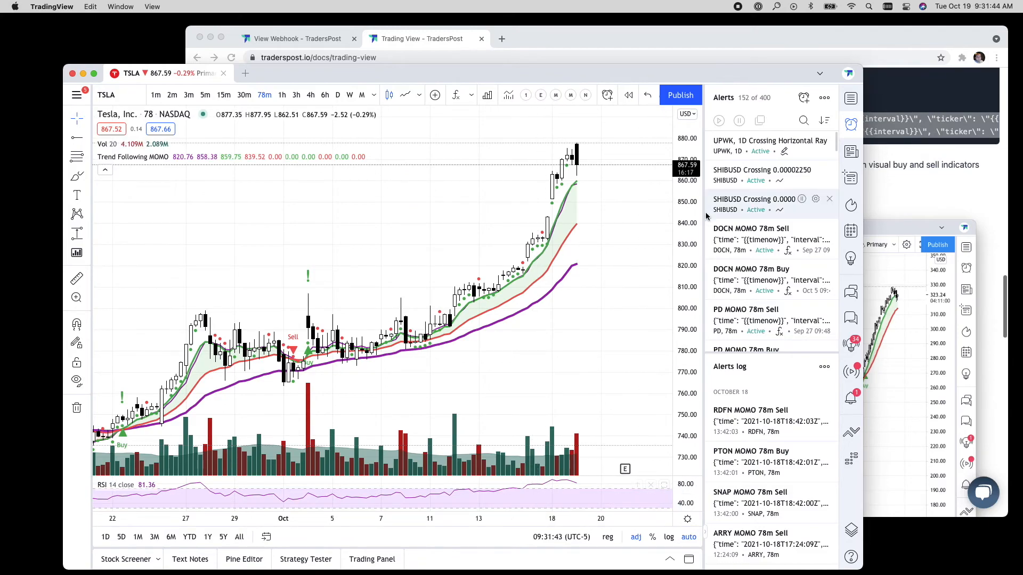
mouse_move(763, 142)
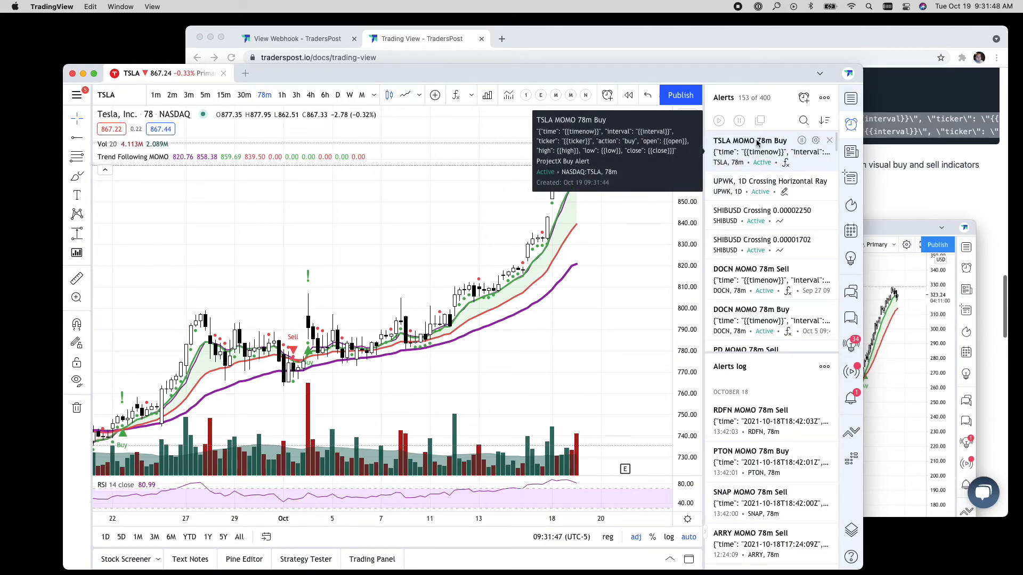
Step: Clone the TSLA MOMO 78m Buy alert and set the copy's condition to ProjectX Sell Alert
right_click(777, 142)
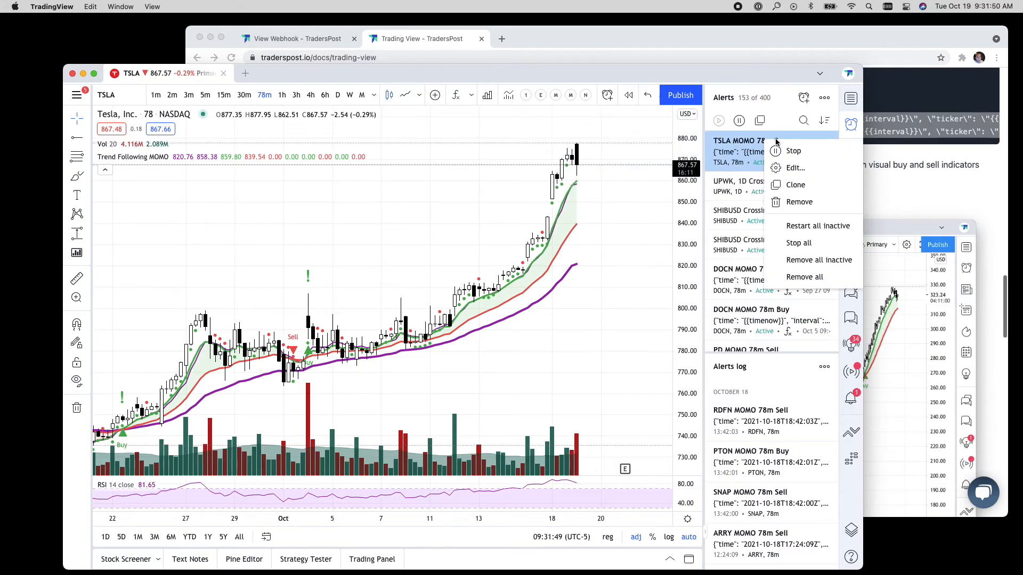
left_click(793, 185)
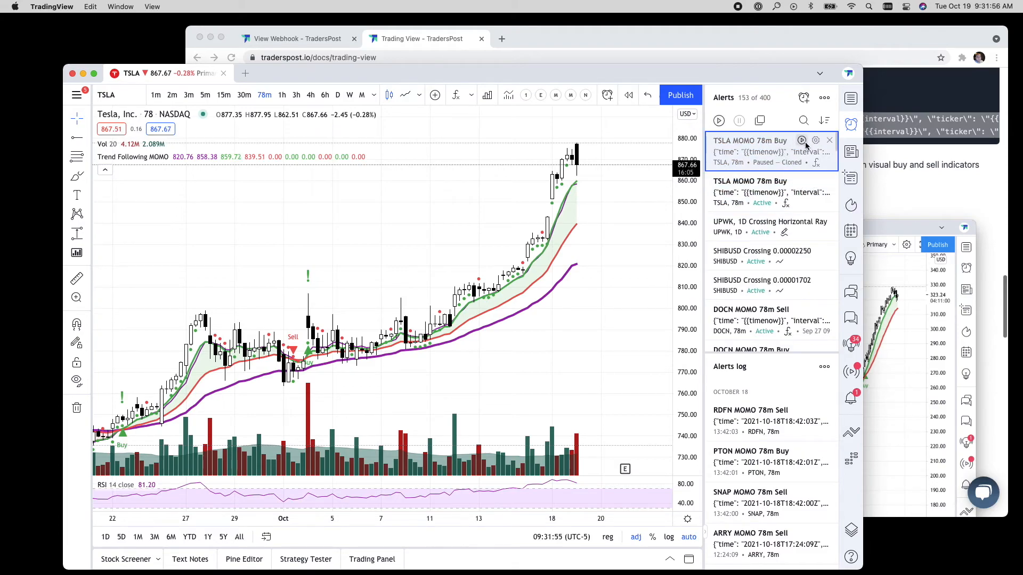
left_click(816, 140)
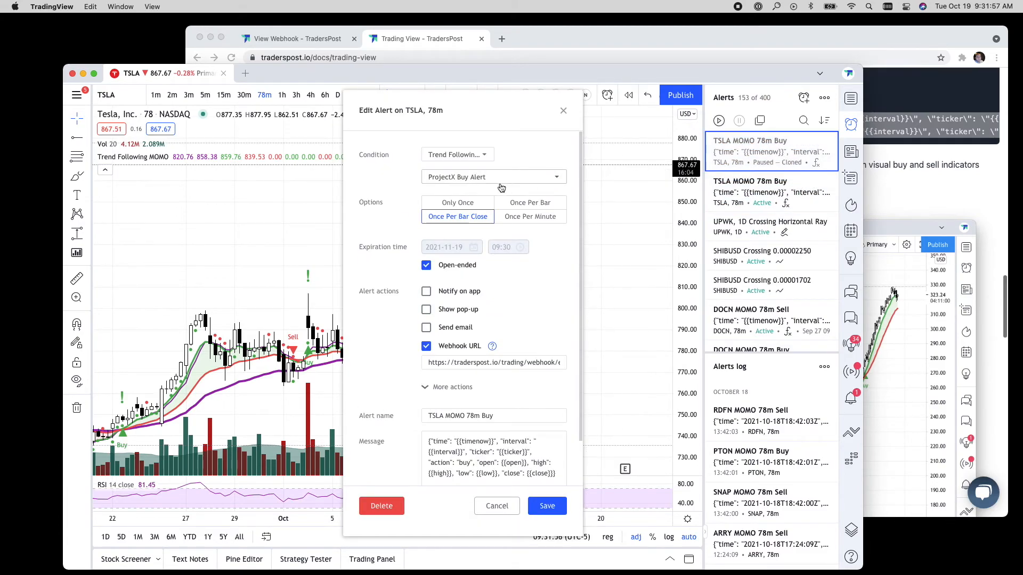
left_click(462, 177)
left_click(468, 227)
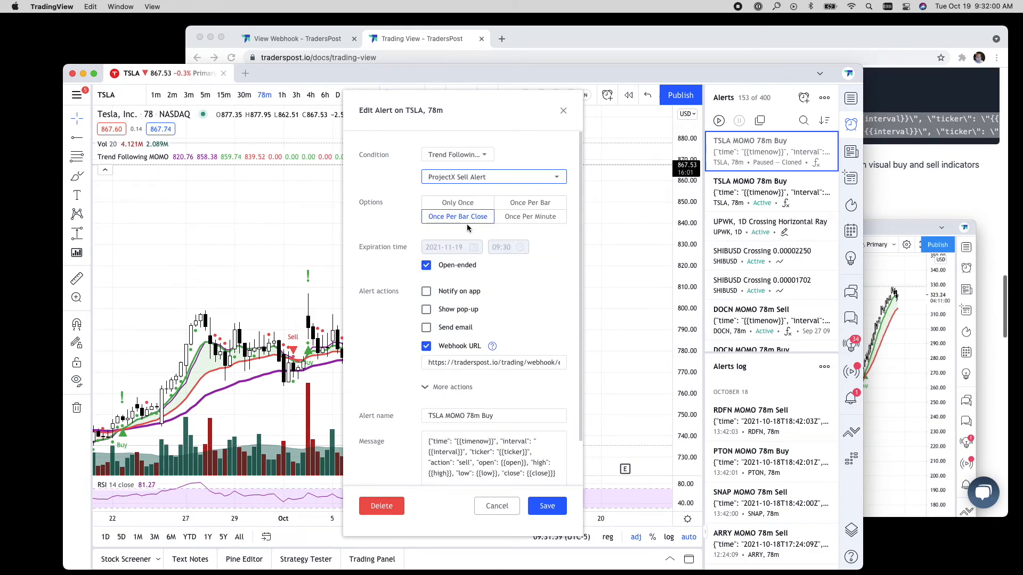
Step: Rename the cloned alert as "TSLA MOMO 78m Sell"
left_click(484, 417)
key("BackSpace")
key("BackSpace")
key("BackSpace")
type("Sell")
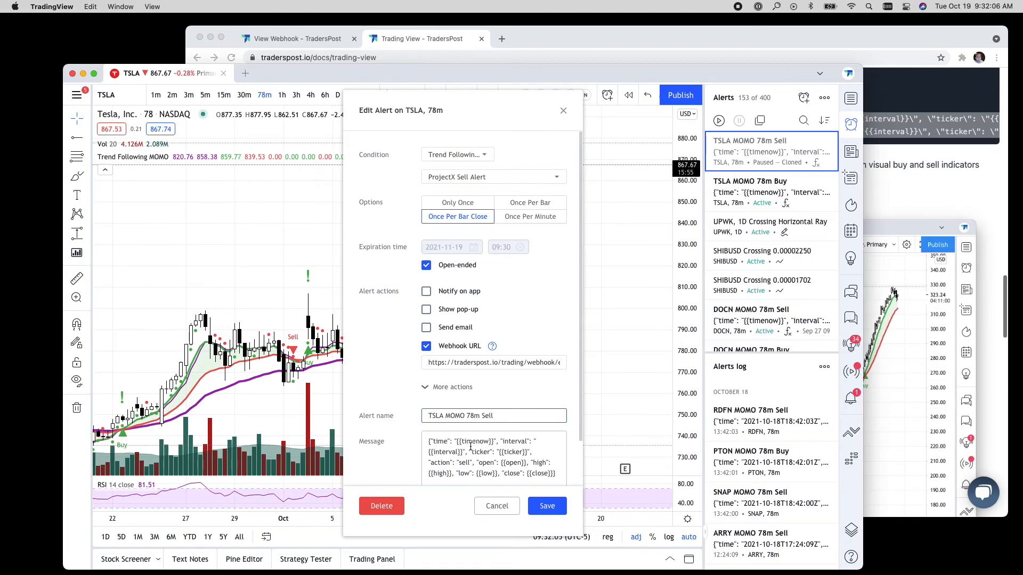
Step: Compare the message's action value by switching the condition to ProjectX Buy Alert and back to ProjectX Sell Alert
left_click_drag(428, 440, 551, 474)
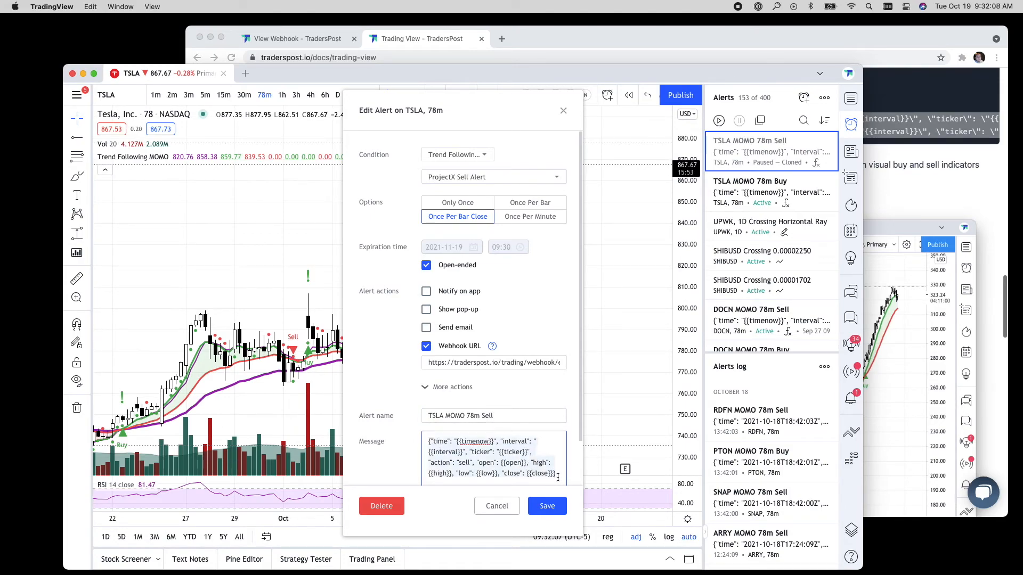
left_click(468, 463)
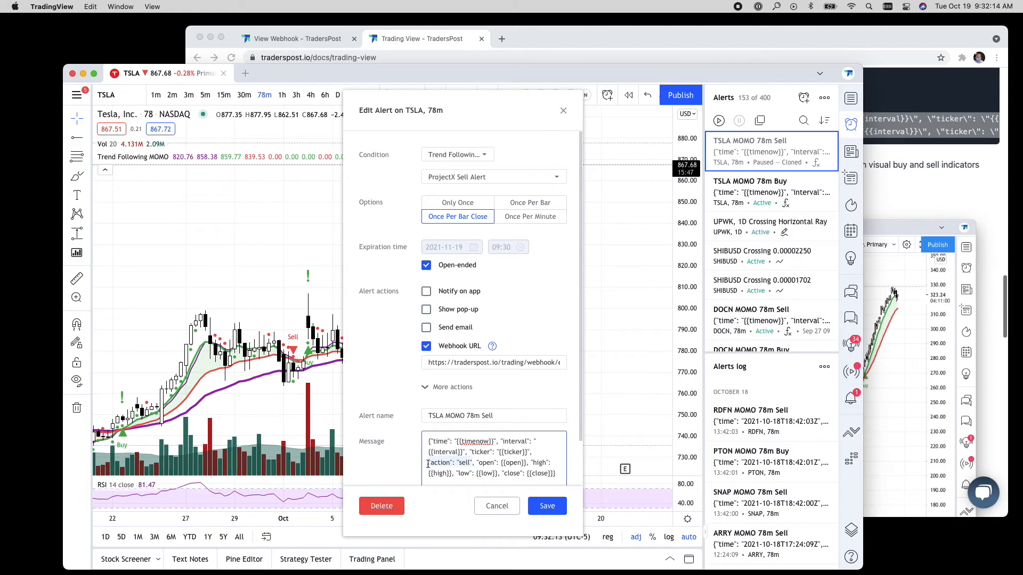
left_click(468, 177)
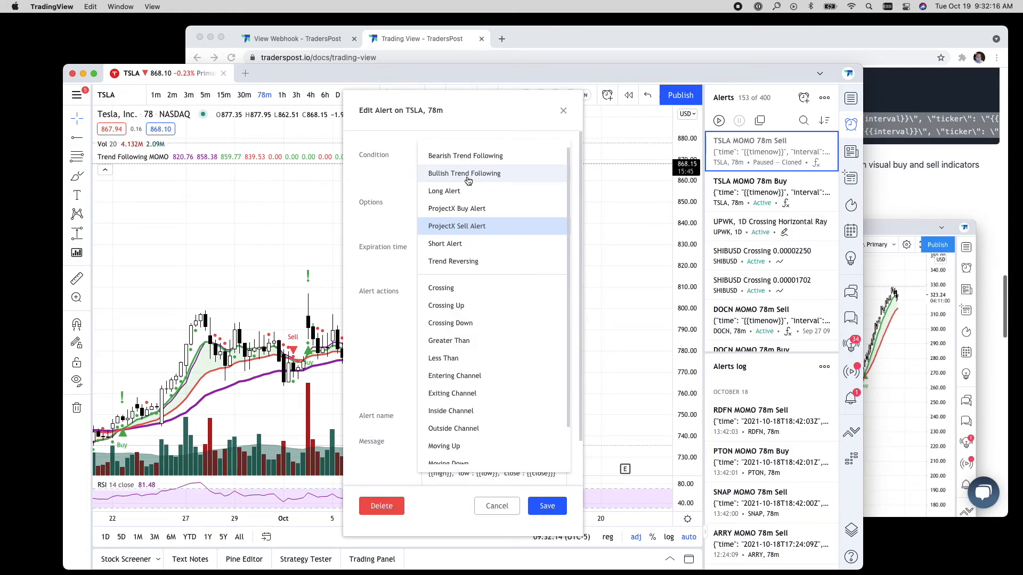
left_click(463, 209)
left_click(472, 463)
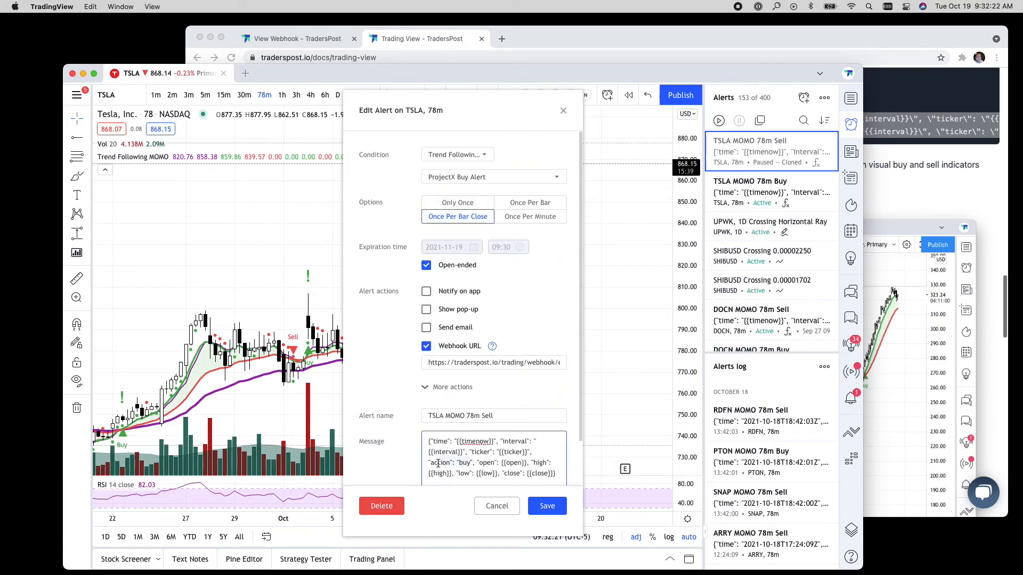
left_click(462, 177)
left_click(463, 225)
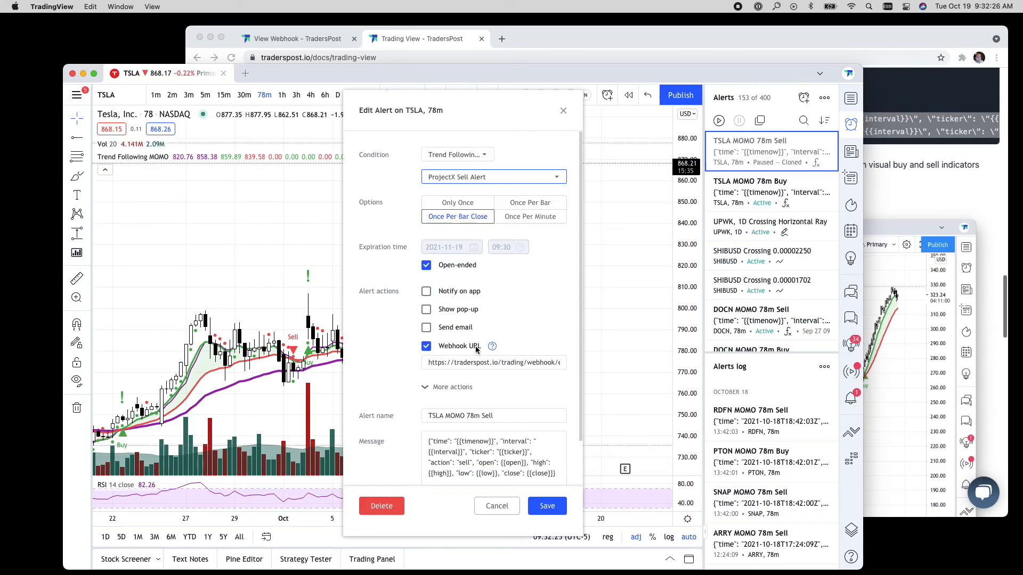
Step: Check the sell action in the alert message and save the TSLA MOMO 78m Sell alert
left_click(430, 463)
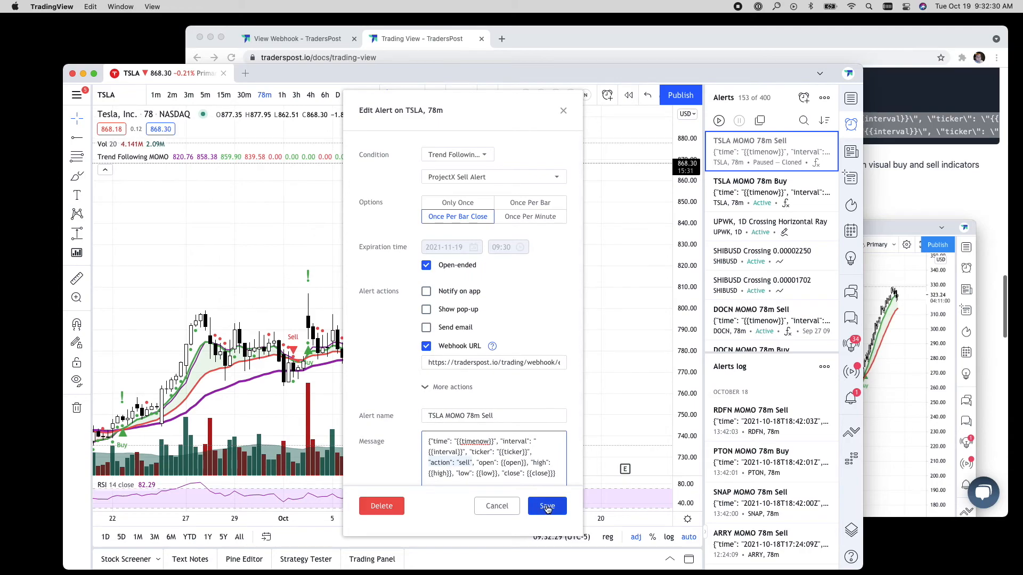
left_click(547, 507)
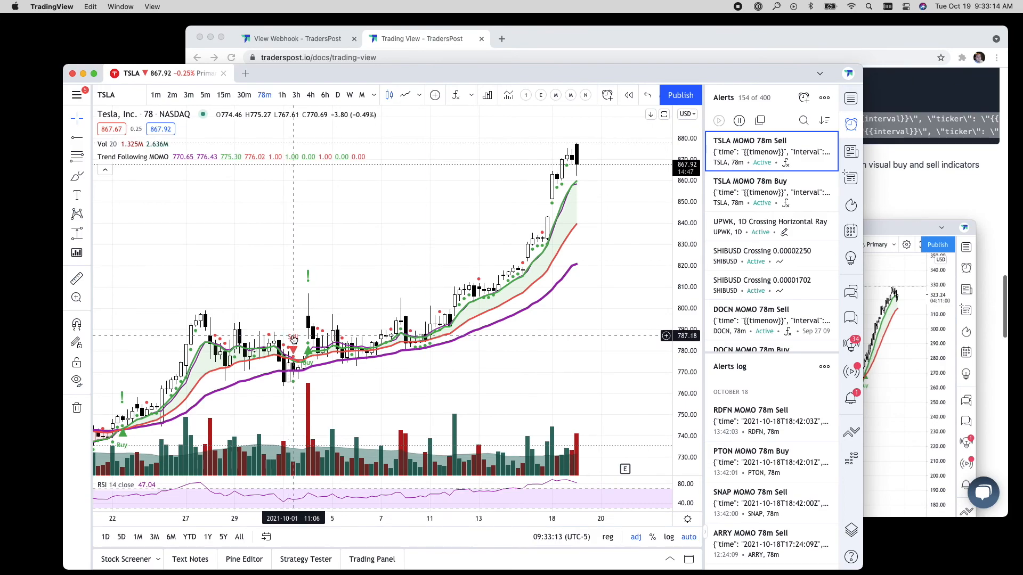
Step: Switch to Chrome, close the TradingView docs page and review Test Webhook's details, linked strategies and successful requests
left_click(452, 40)
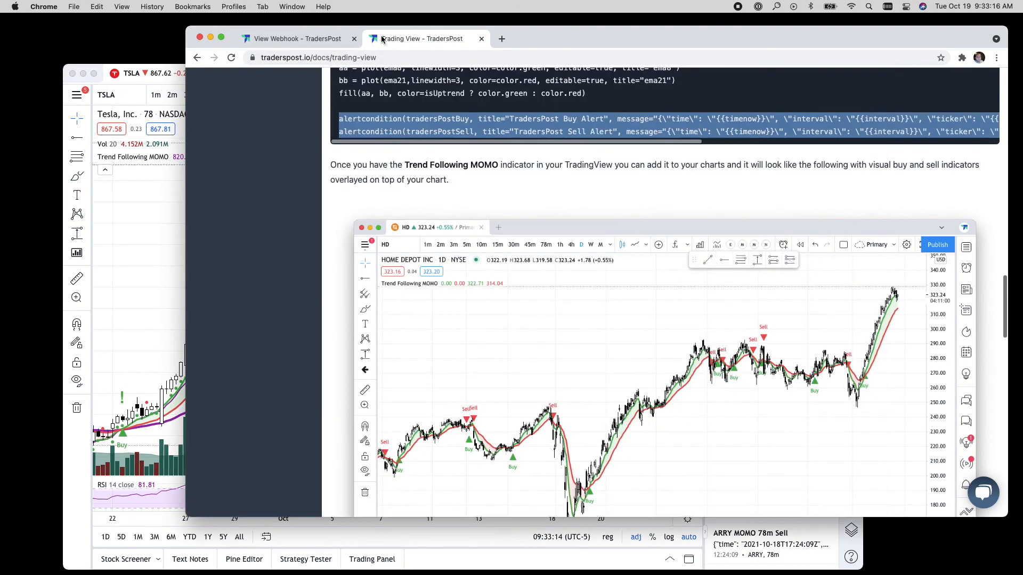
left_click(479, 39)
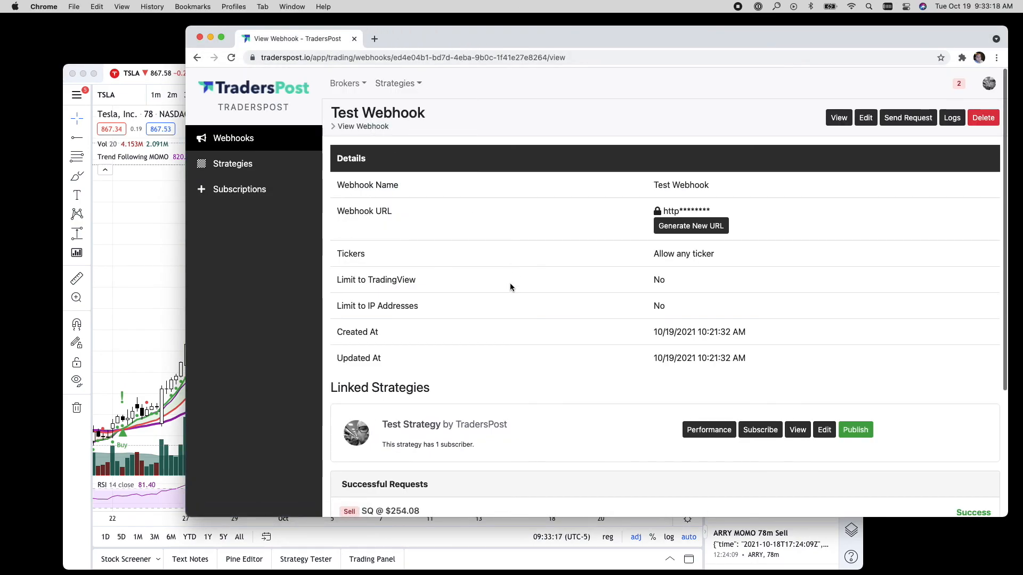
scroll(511, 288, "down", 5)
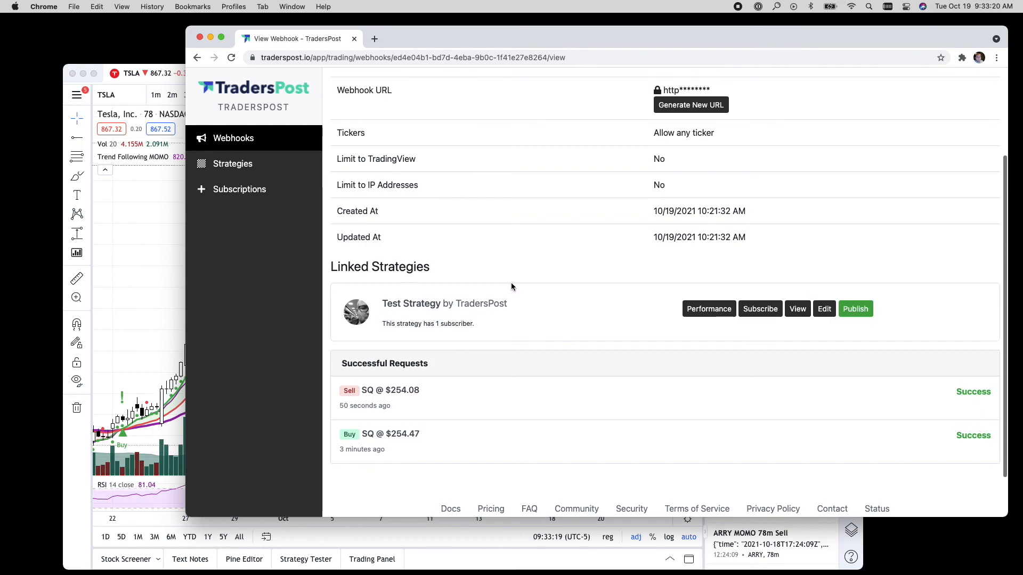
scroll(511, 287, "up", 5)
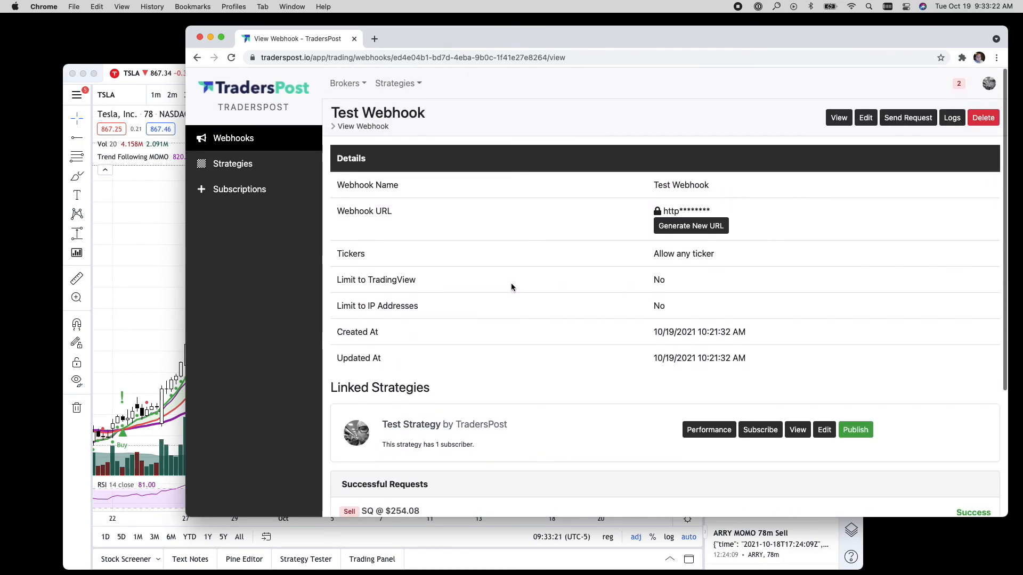